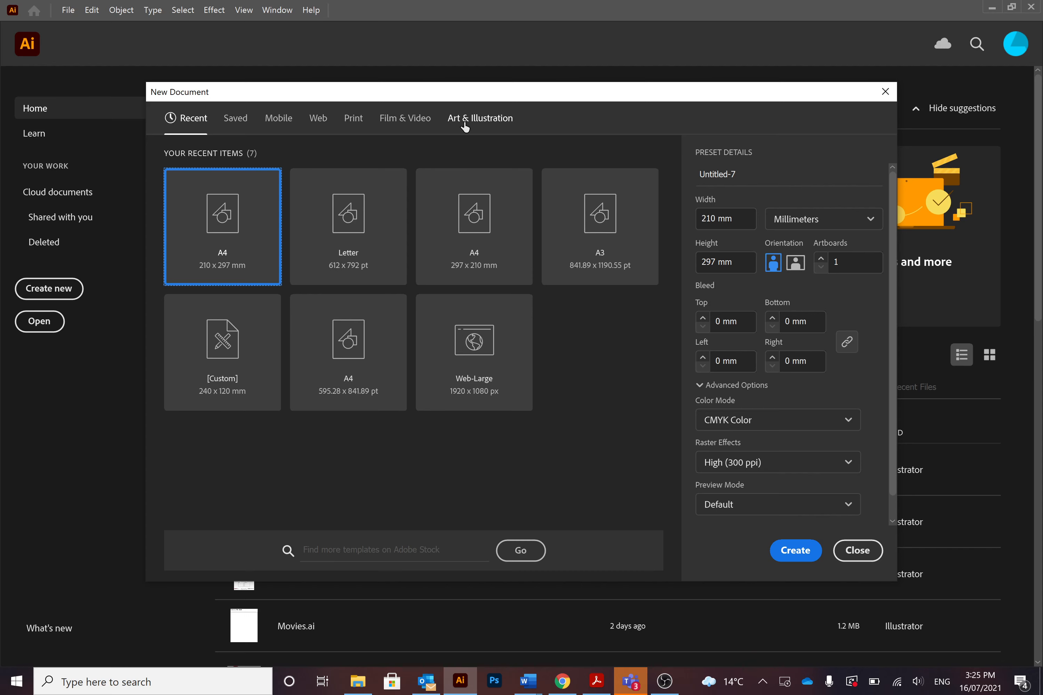
Create a new A4 document in portrait orientation from the print presets
left_click(352, 121)
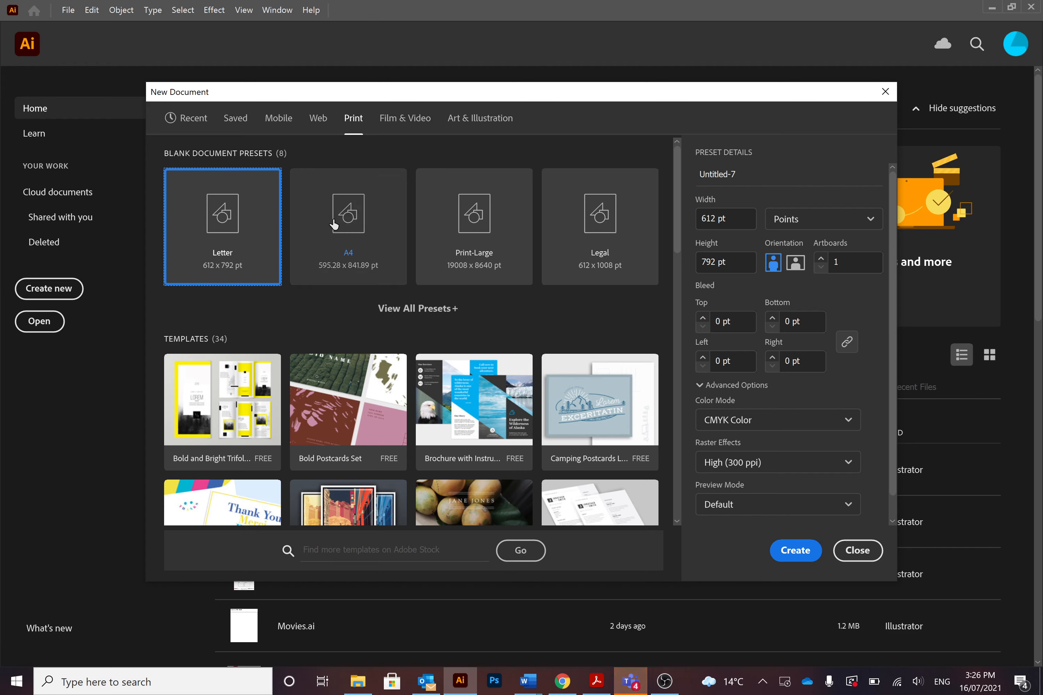
left_click(419, 308)
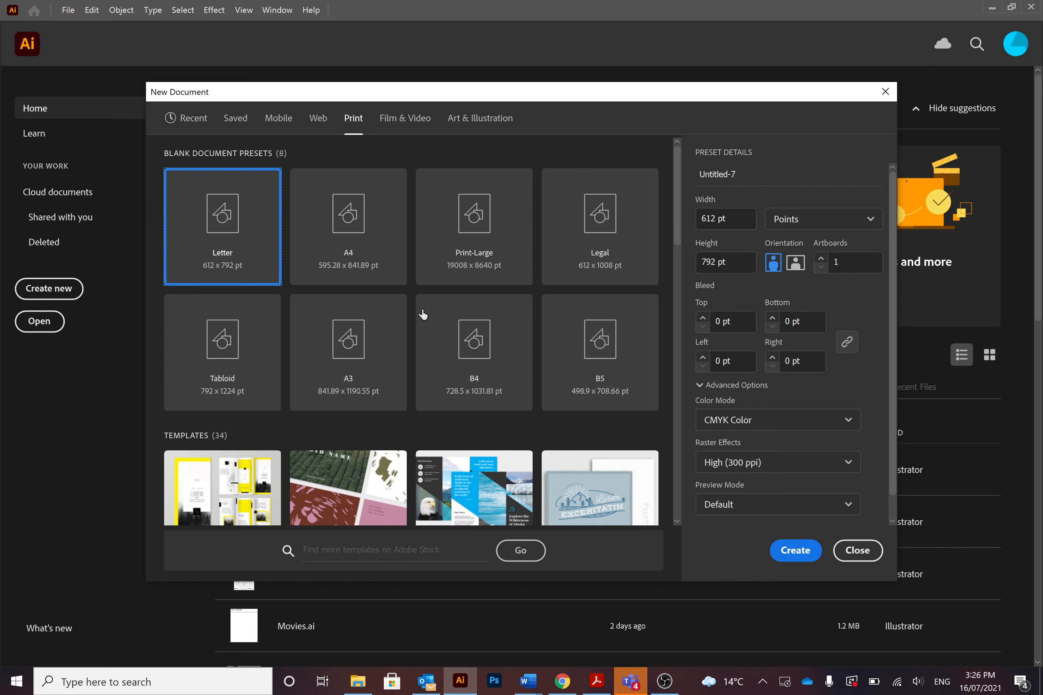
left_click(350, 189)
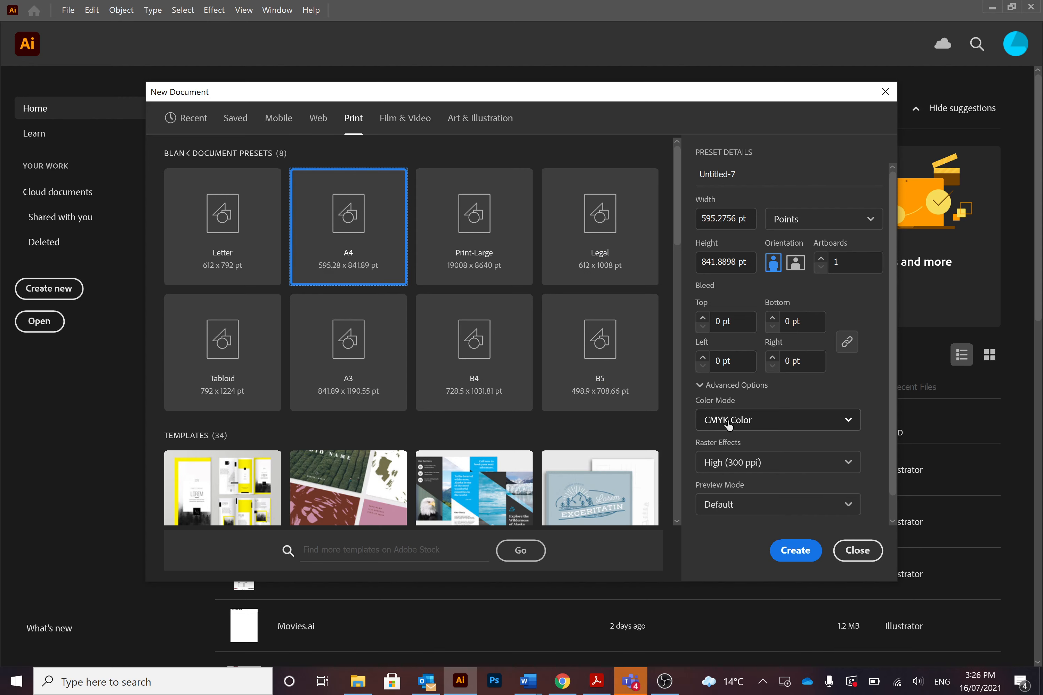
left_click(799, 549)
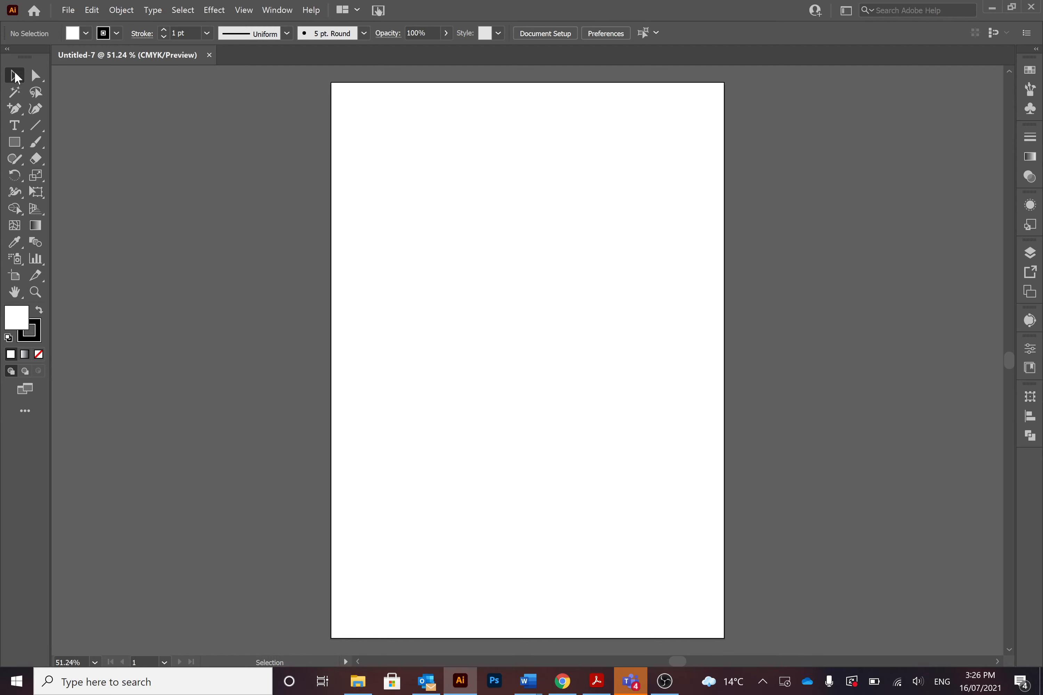
Switch the toolbar back and forth between single-column and double-column layout, ending on double-column
left_click(7, 49)
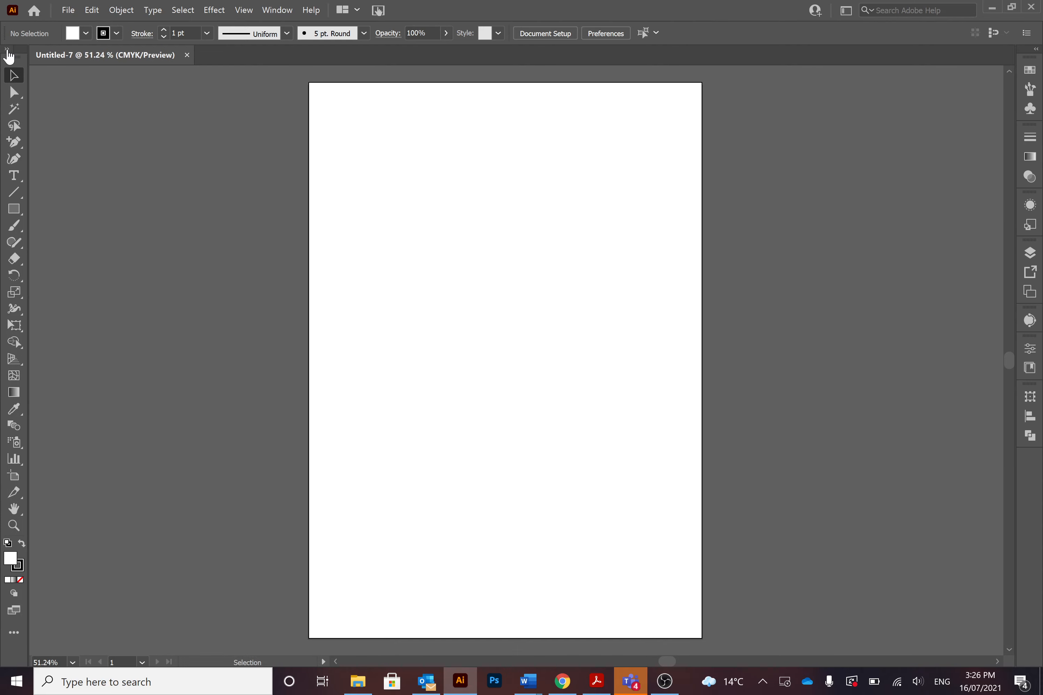
left_click(7, 50)
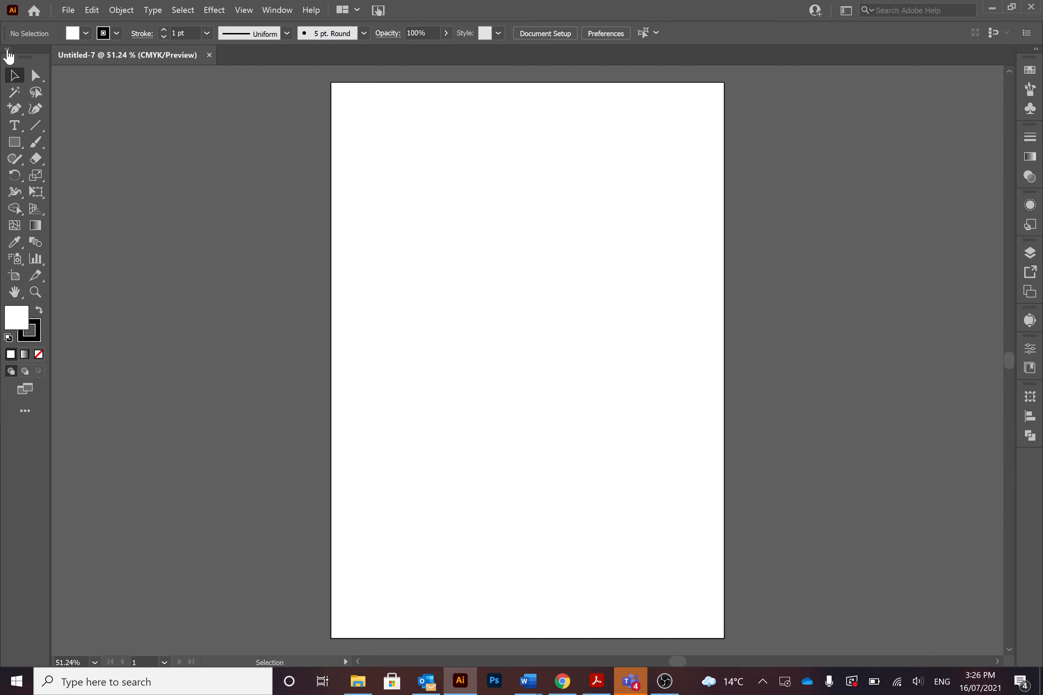
left_click(7, 49)
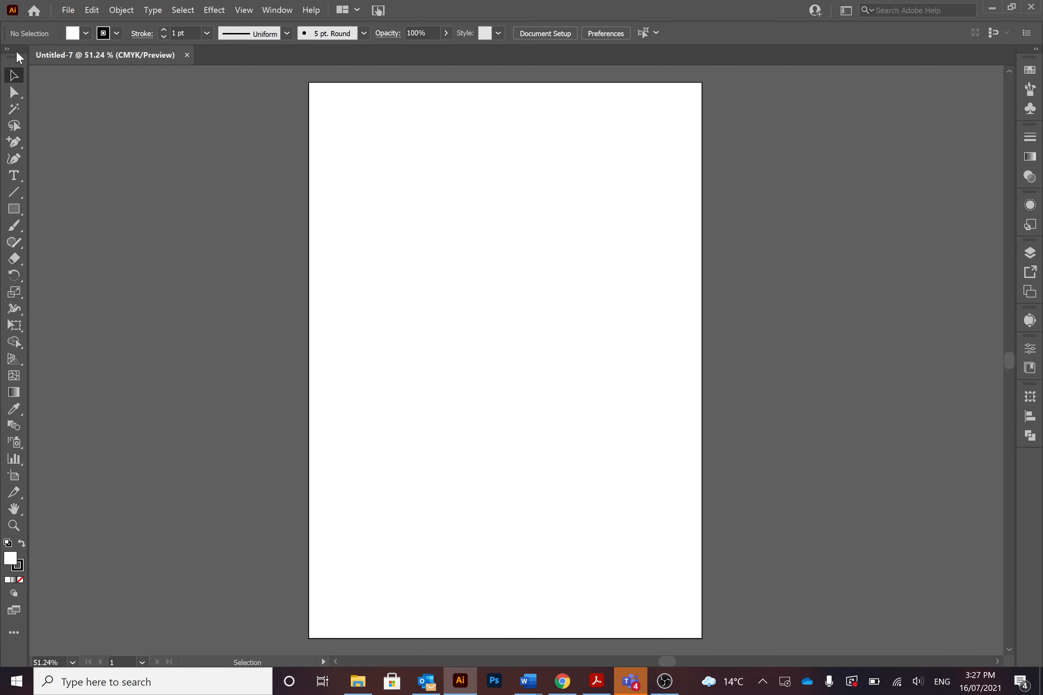
mouse_move(18, 57)
left_mouse_down()
mouse_move(100, 90)
mouse_move(6, 60)
left_mouse_up()
left_click(6, 49)
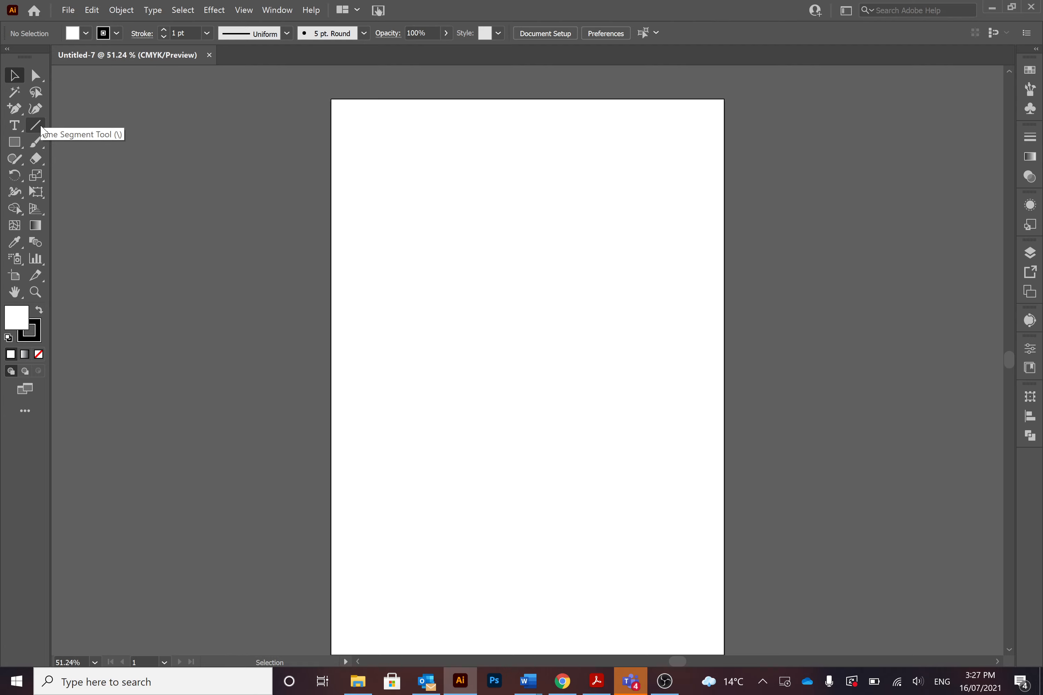
Tear off the Type tools as a floating panel, toggle its orientation between vertical and horizontal, and close it
left_click(17, 127)
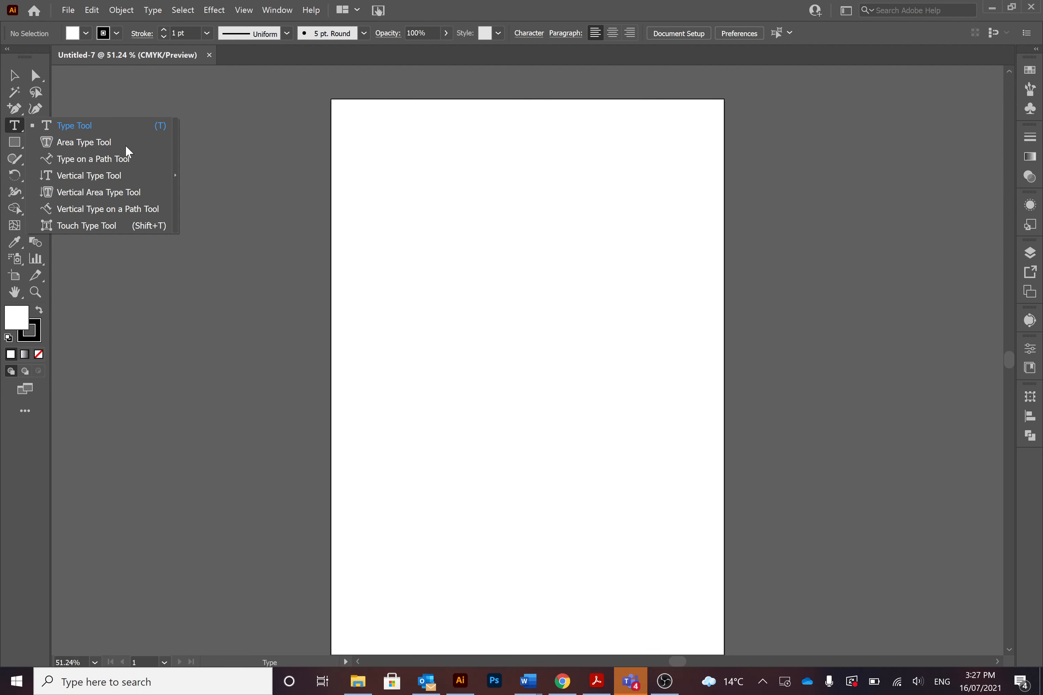
left_click(175, 160)
left_click_drag(99, 139, 242, 119)
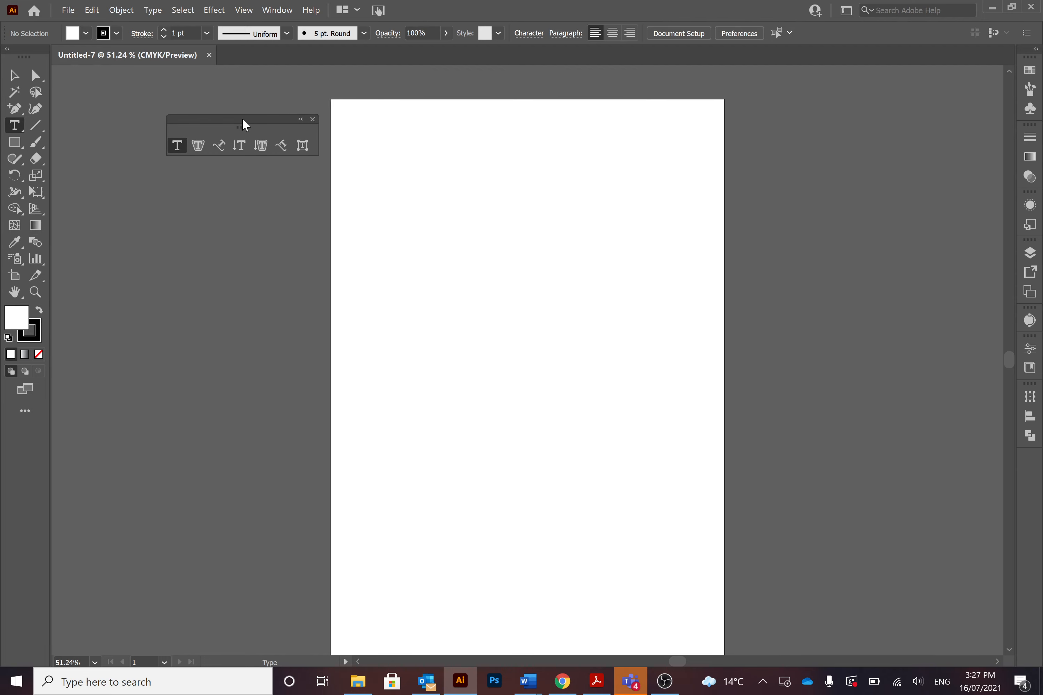
left_click(300, 119)
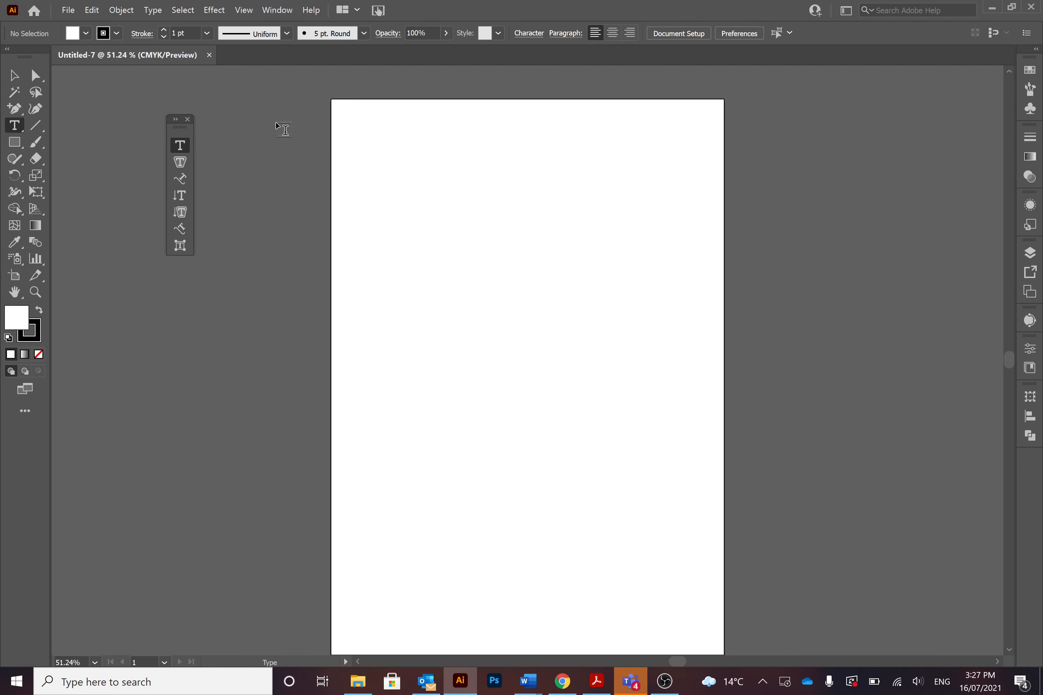
left_click(175, 120)
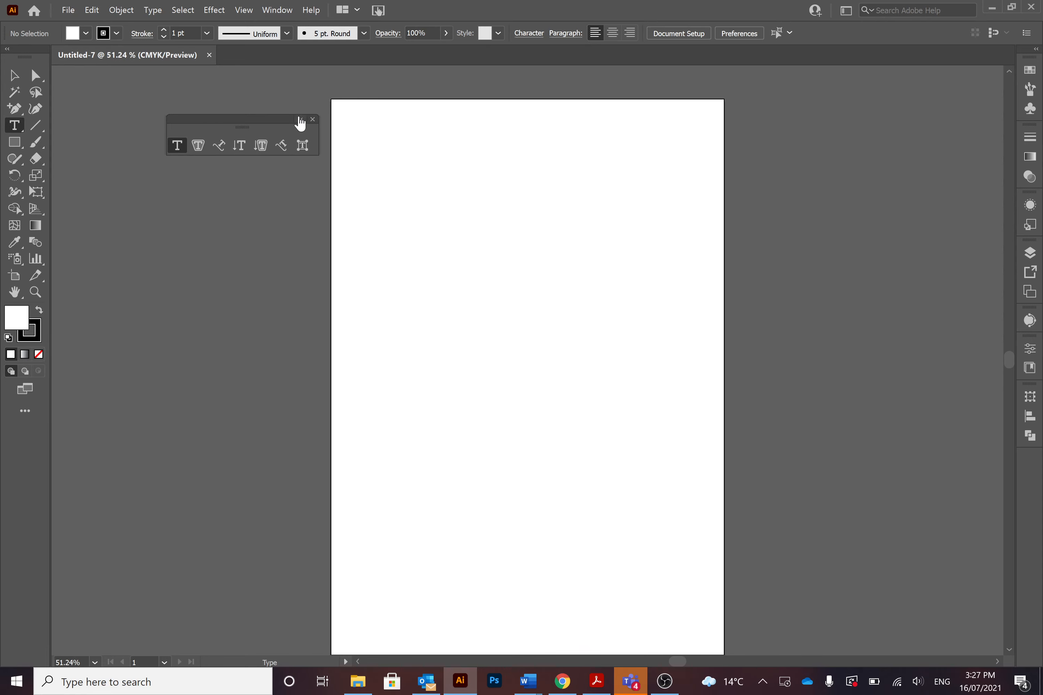
left_click(313, 119)
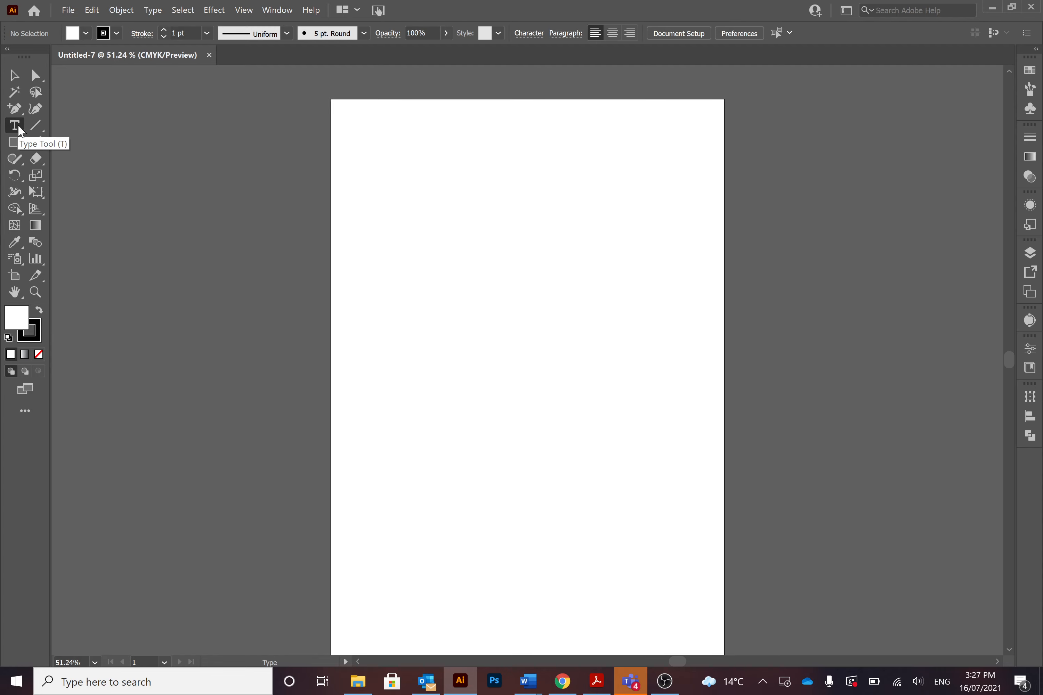
Pan the artboard with the Hand tool and zoom in to 100% with the Zoom tool
left_click(19, 298)
left_click_drag(449, 305, 384, 247)
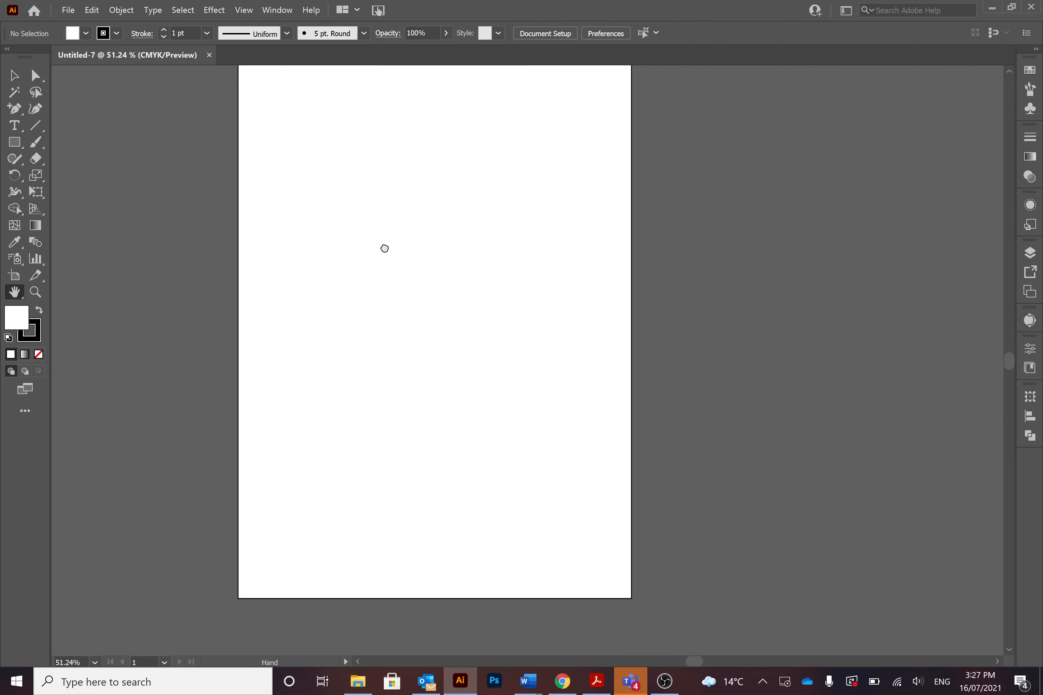
left_click(36, 292)
left_click(282, 270)
left_click(282, 270)
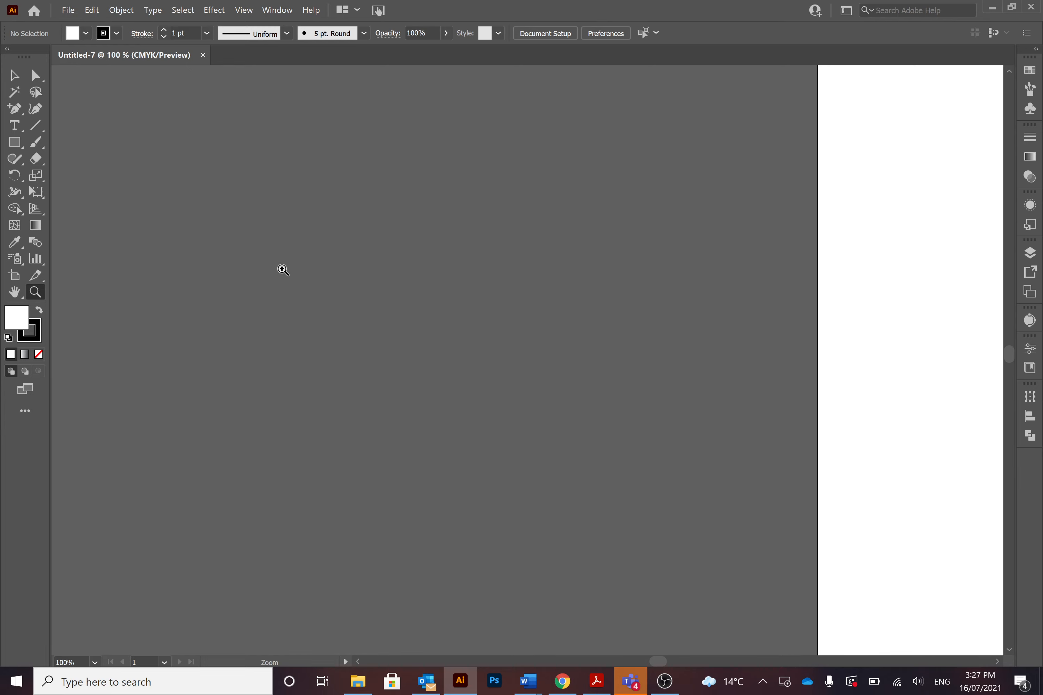
Zoom the document view out and in, and fit the artboard to the window
key("v")
key("ctrl+minus")
key("ctrl+minus")
key("ctrl+minus")
key("ctrl+minus")
key("ctrl+minus")
key("ctrl+plus")
key("ctrl+plus")
key("ctrl+plus")
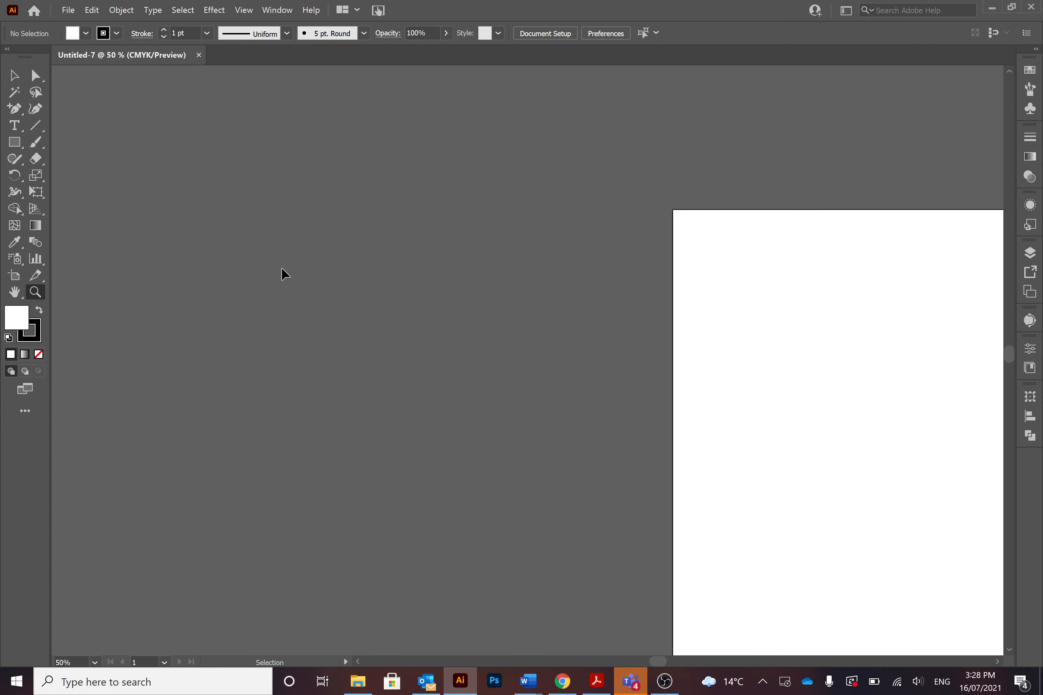
key("ctrl+minus")
key("ctrl+minus")
key("ctrl+minus")
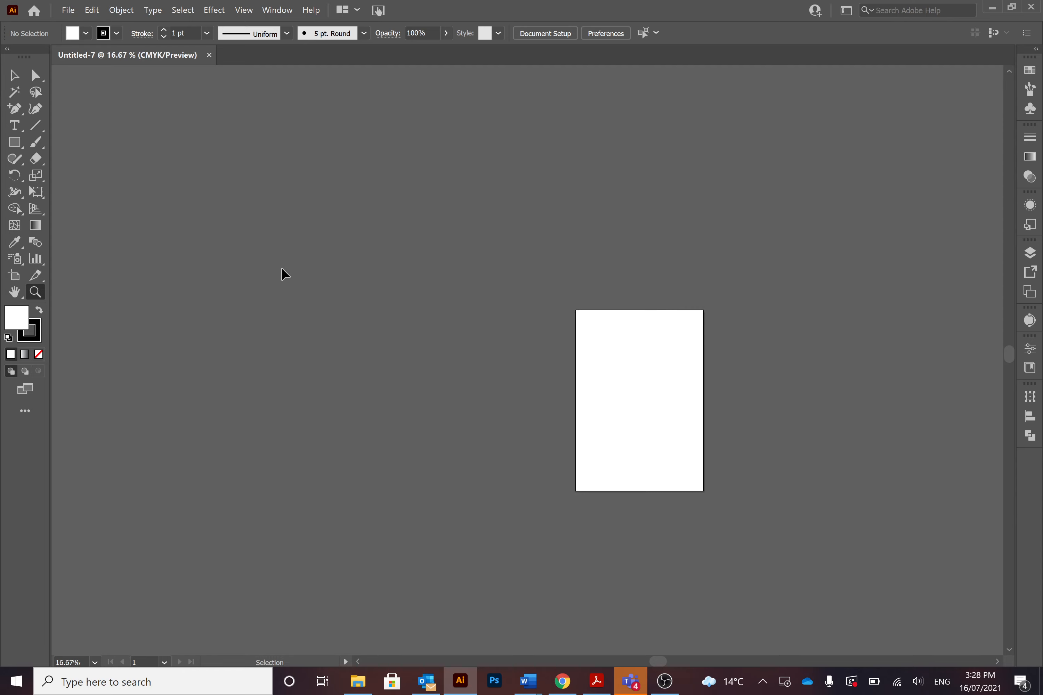
key("ctrl+0")
key("z")
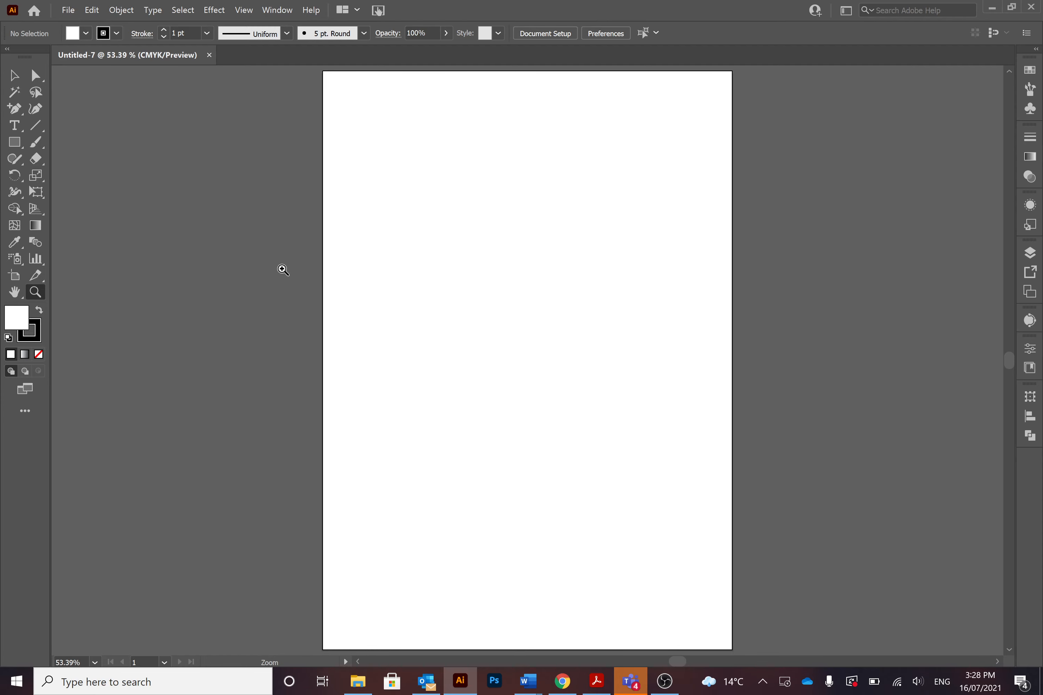
Paste the three copied pink squares onto the artboard and deselect them
key("space")
left_click_drag(473, 279, 454, 291)
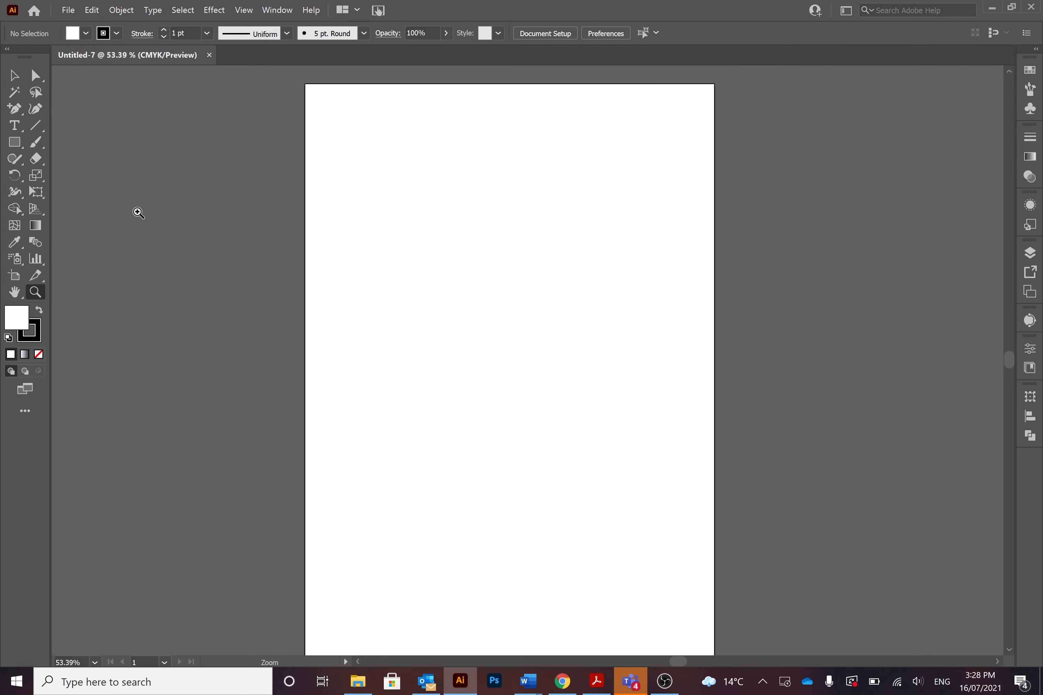
key("ctrl+v")
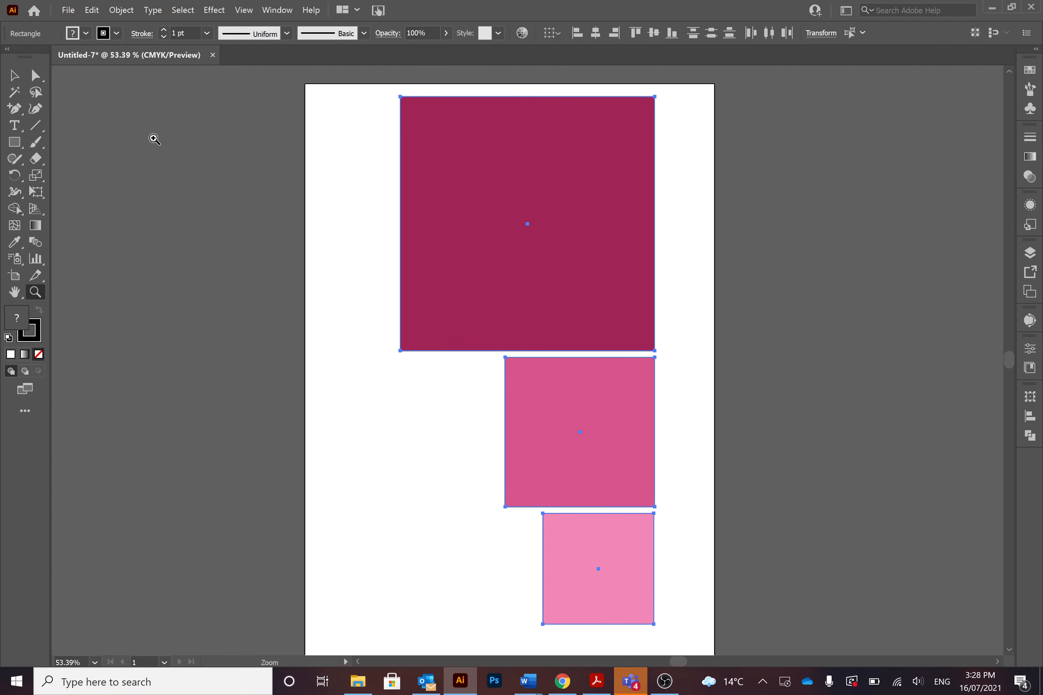
left_click(22, 77)
left_click(239, 161)
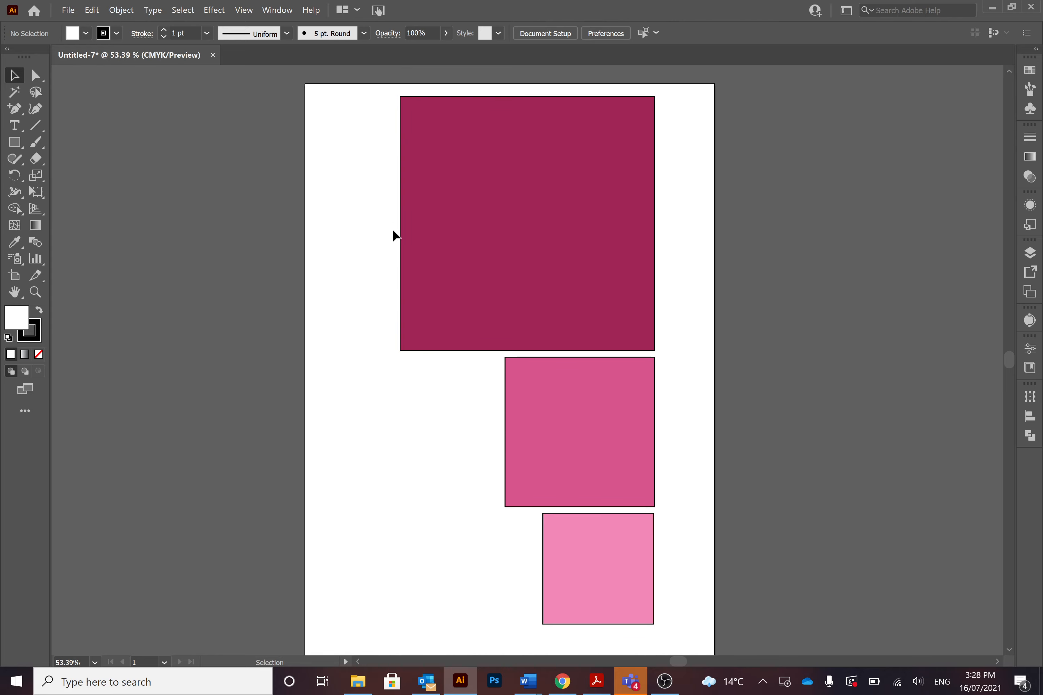
Select the large square's upper-left anchor point, try moving the whole square off the artboard's left side, and undo the move
left_click(37, 76)
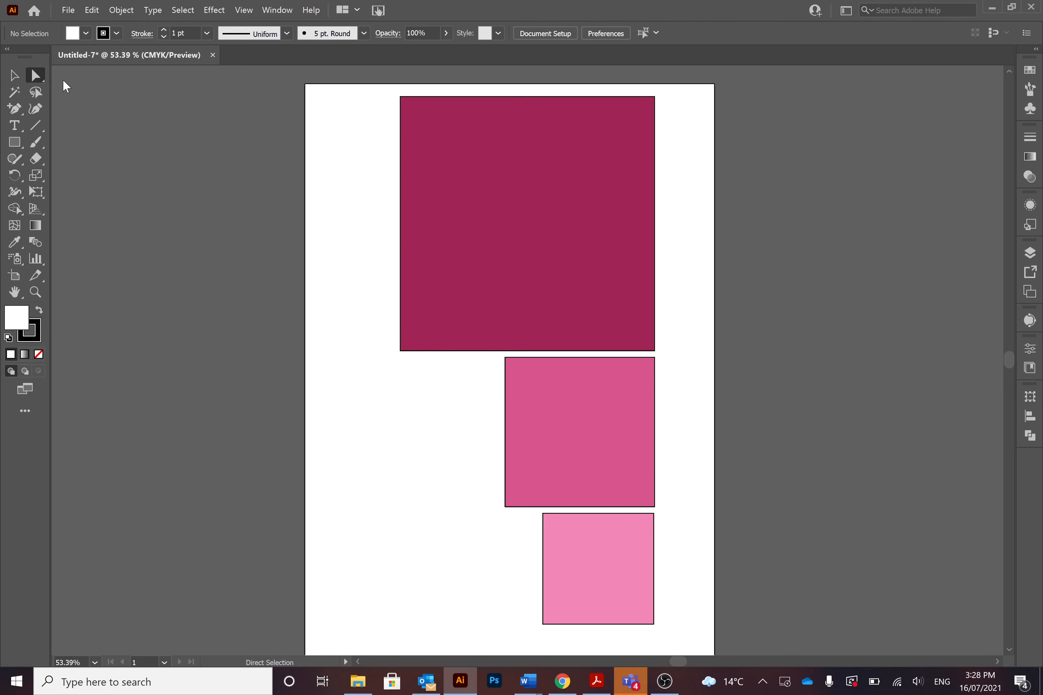
left_click(401, 98)
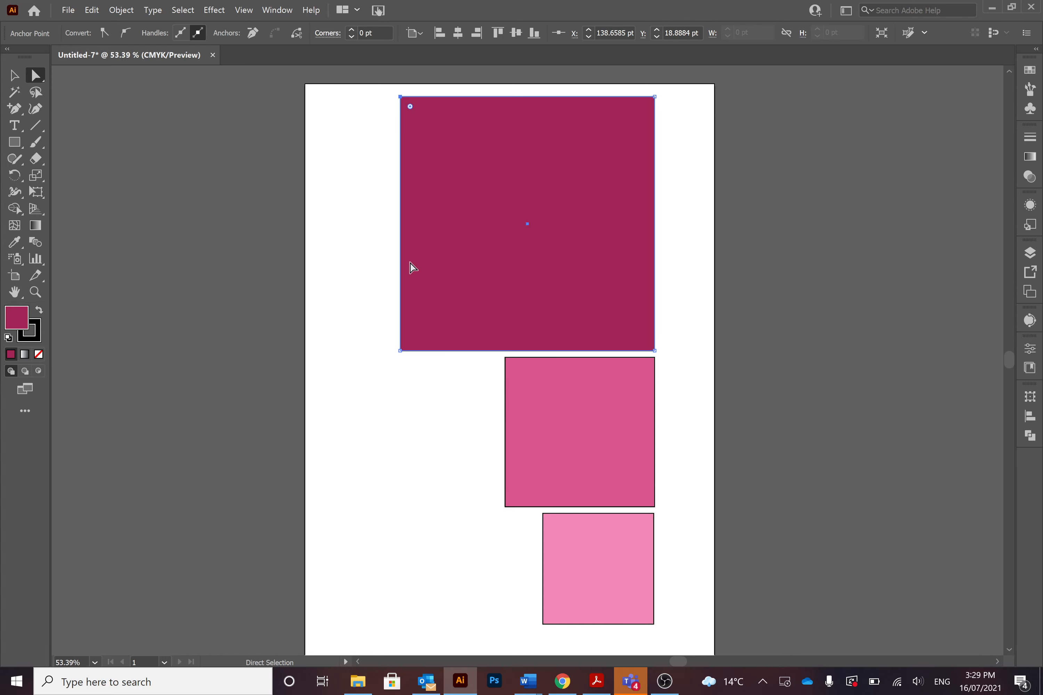
left_click(14, 76)
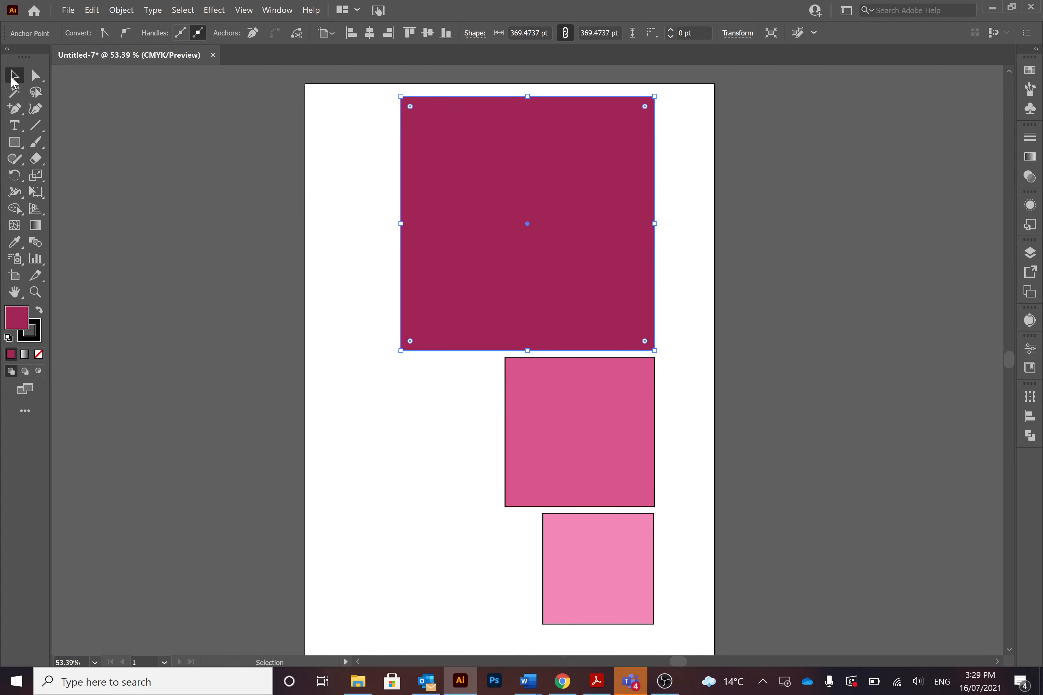
left_click_drag(509, 191, 278, 204)
key("ctrl+z")
Try pulling the large square's upper-left anchor inward to about X 257 pt, Y 124 pt, undo it, and deselect the square
left_click(36, 75)
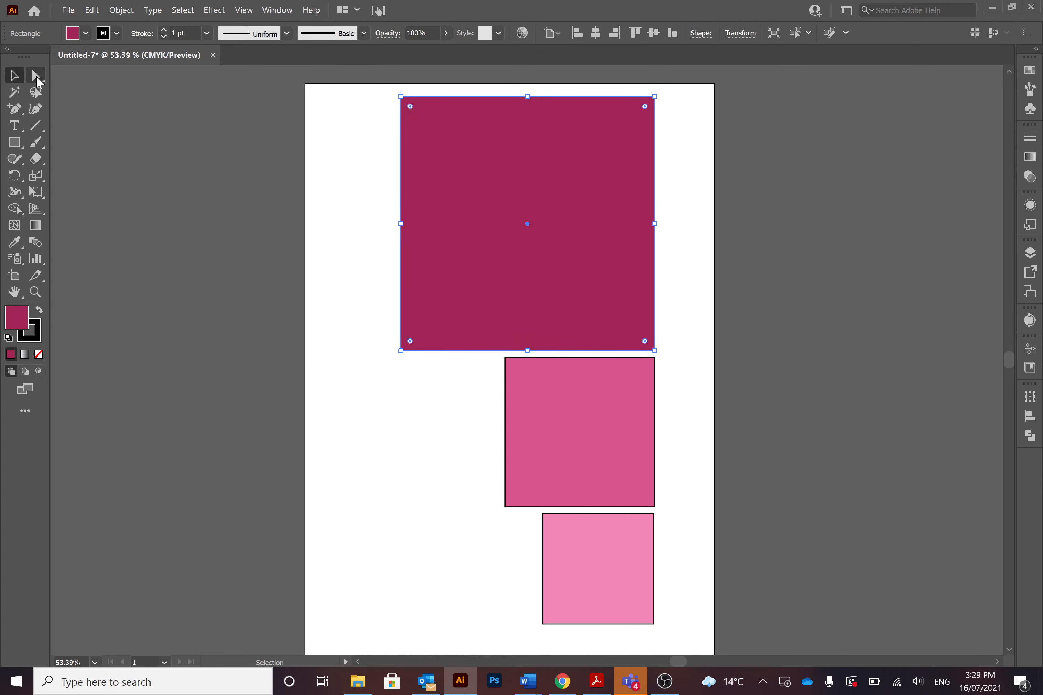
left_click_drag(378, 90, 482, 173)
key("ctrl+z")
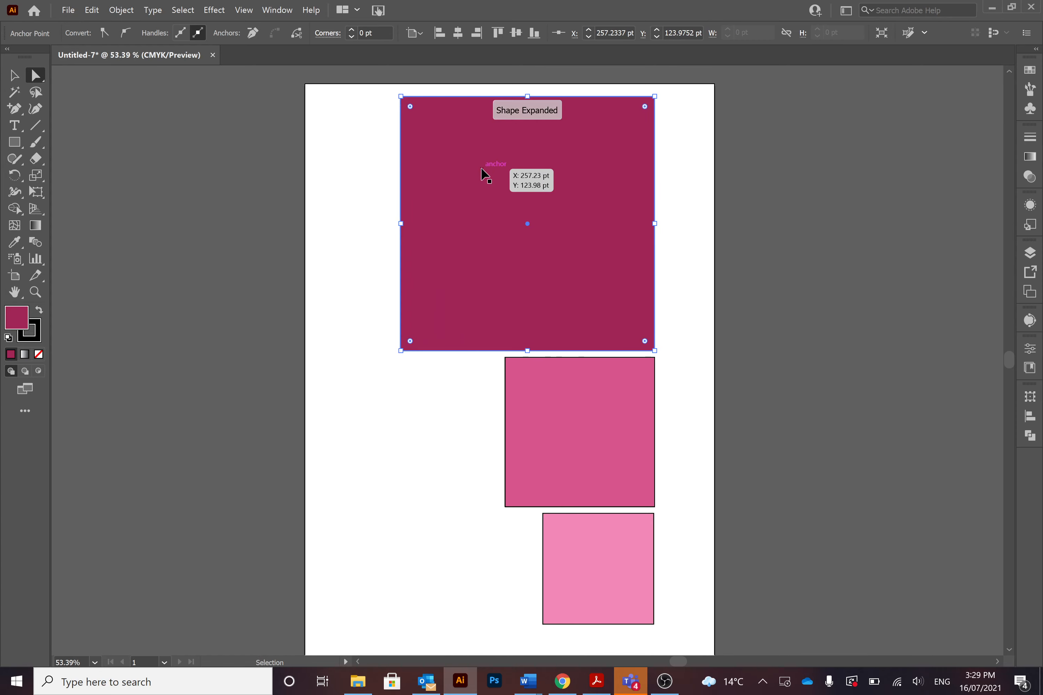
left_click(16, 77)
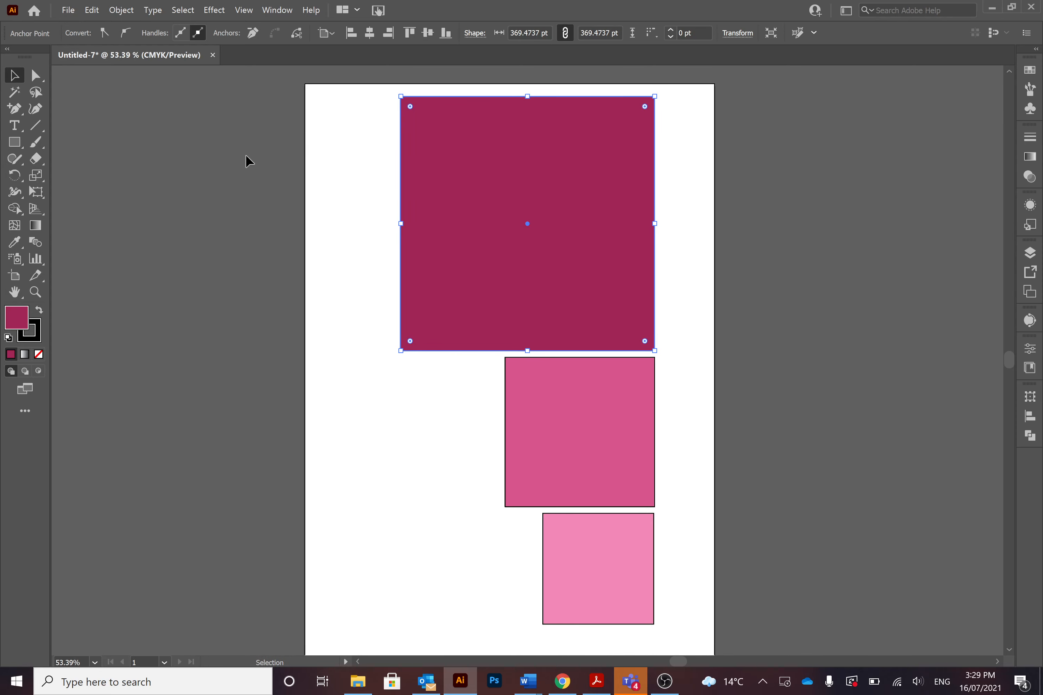
left_click(245, 156)
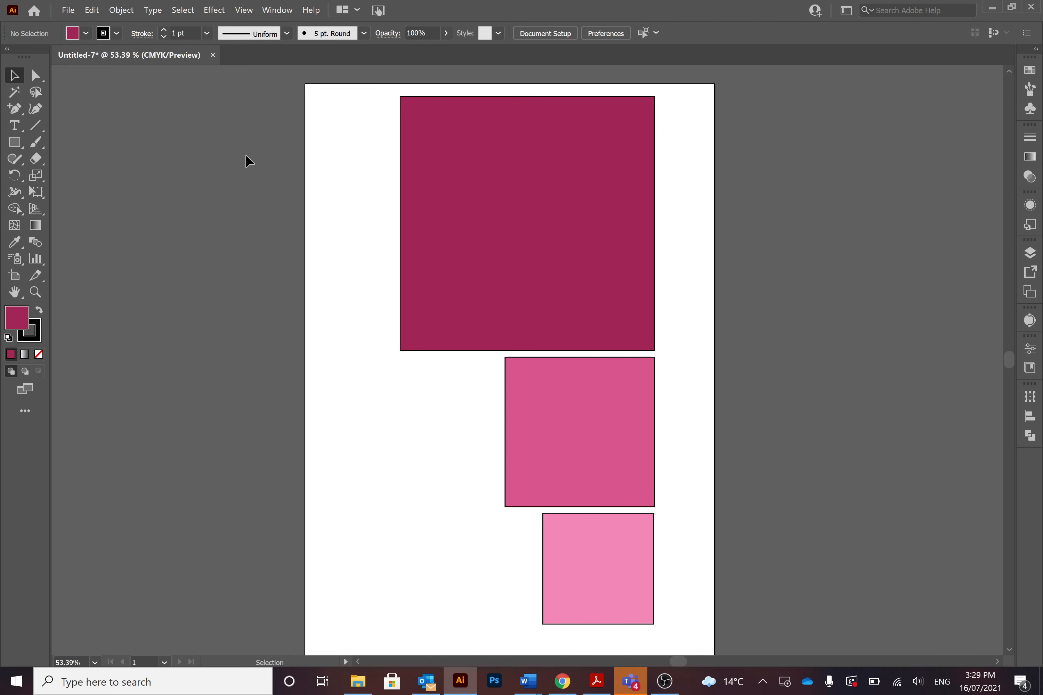
Select the large square and add the medium and small squares to the selection
left_click(476, 200)
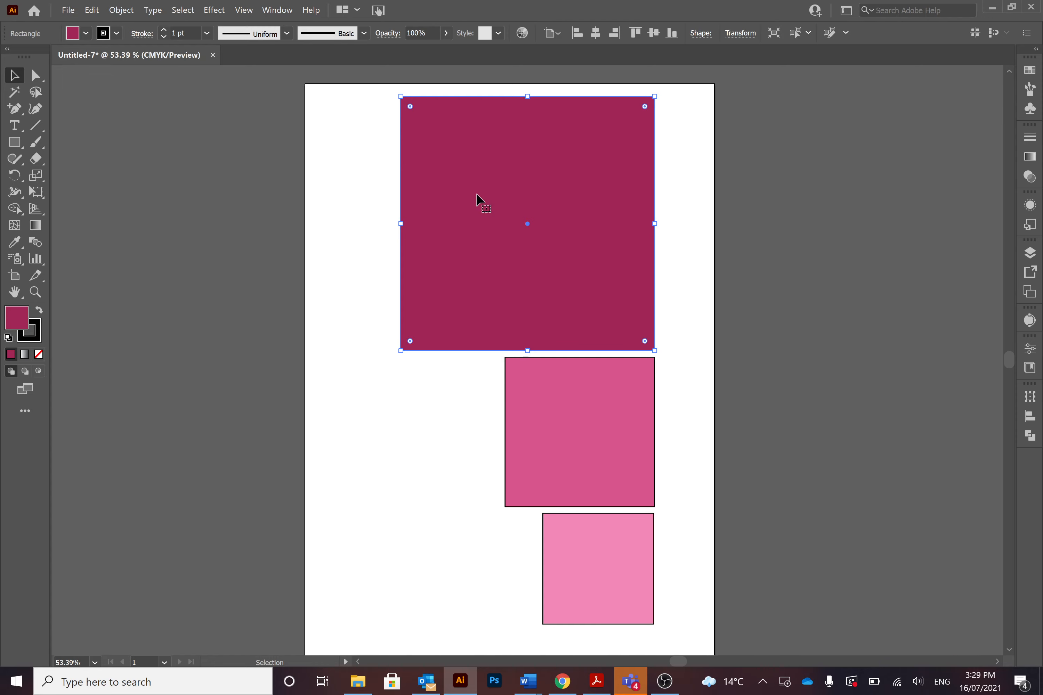
left_click(365, 169)
left_click(479, 191)
left_click(600, 414, "shift")
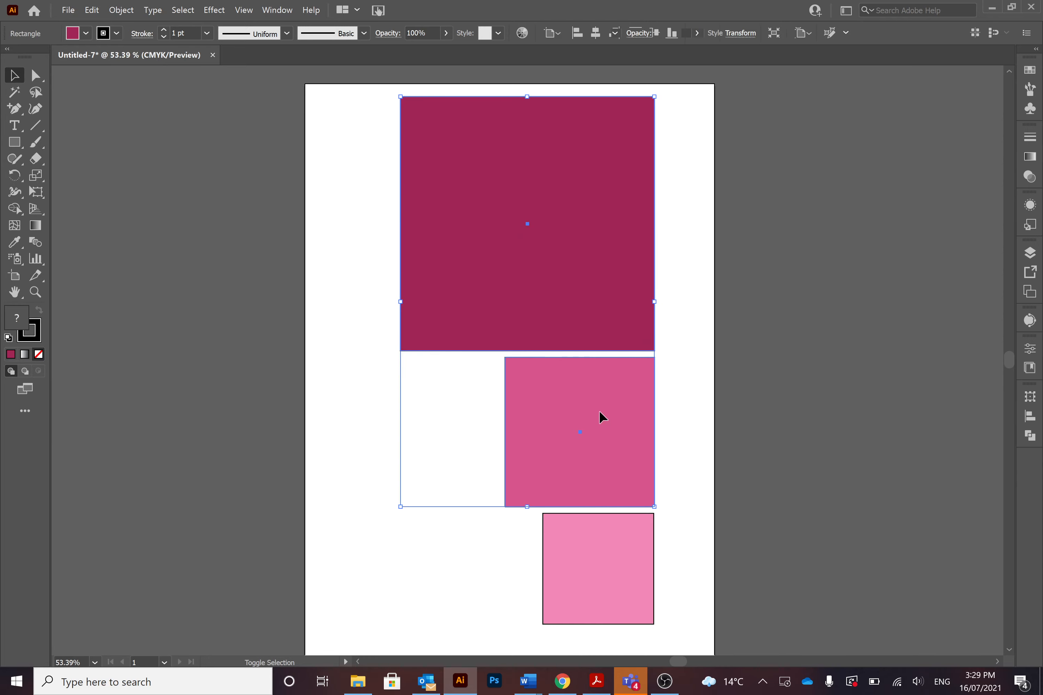
left_click(602, 545, "shift")
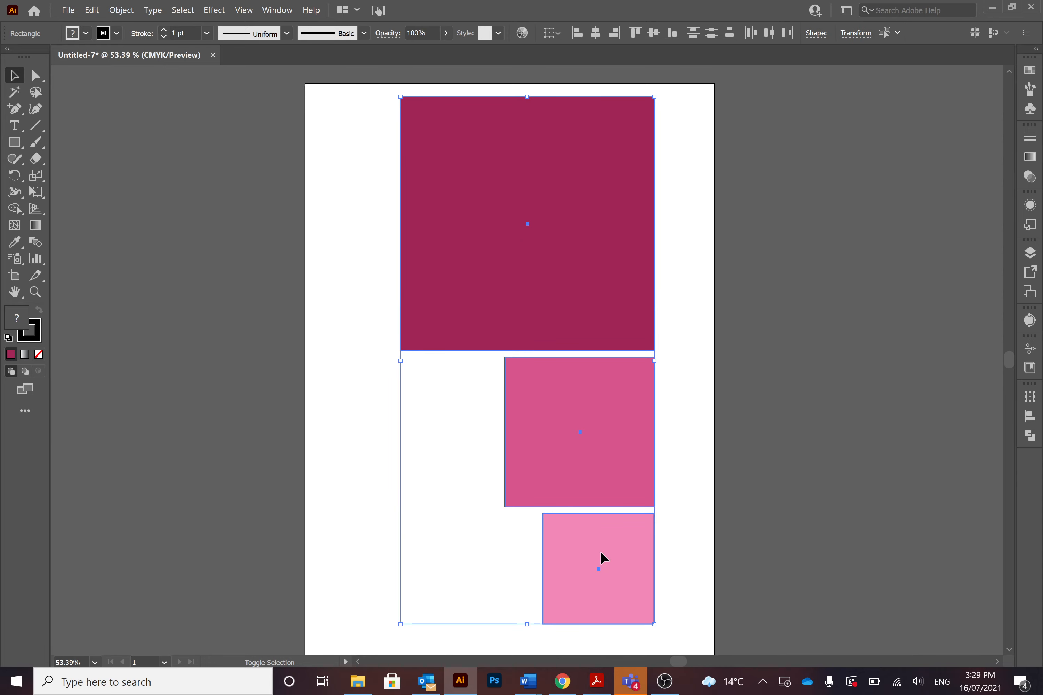
Remove the small and medium squares from the selection and deselect everything
left_click(625, 537, "shift")
left_click(625, 440, "shift")
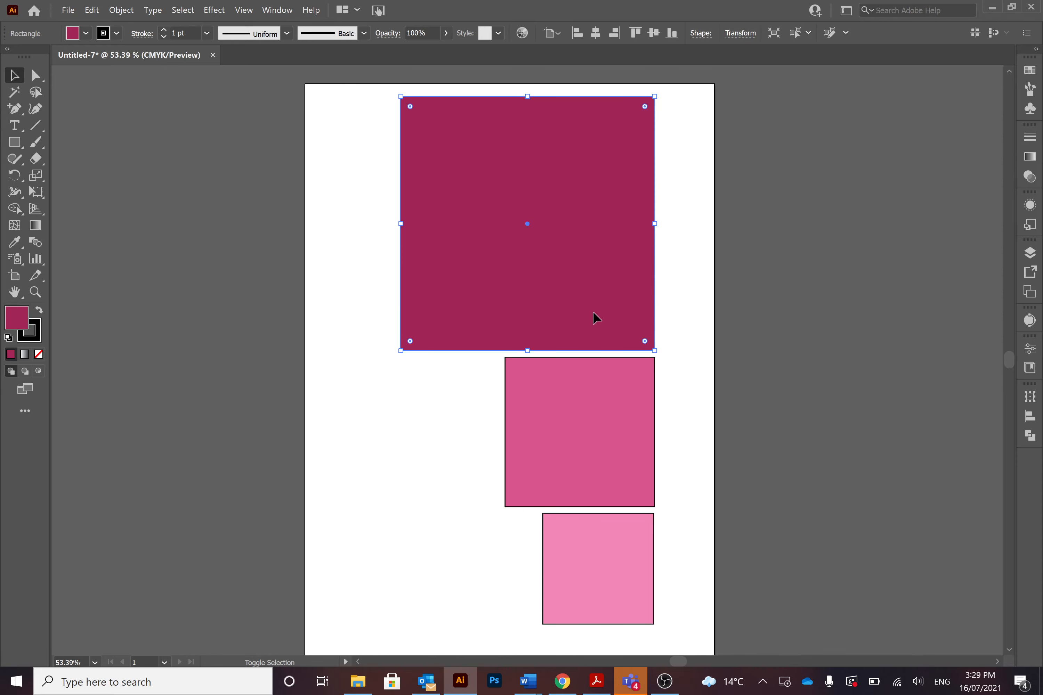
left_click(282, 278)
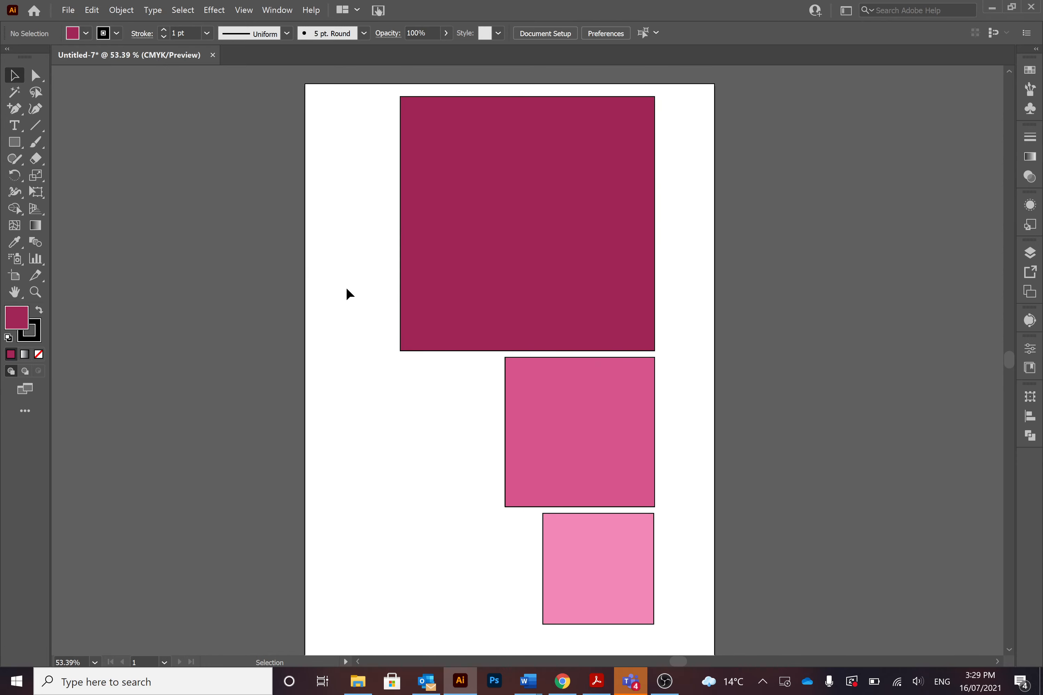
Duplicate the medium pink square horizontally to the left, beside the original and below the large square
left_click(533, 394)
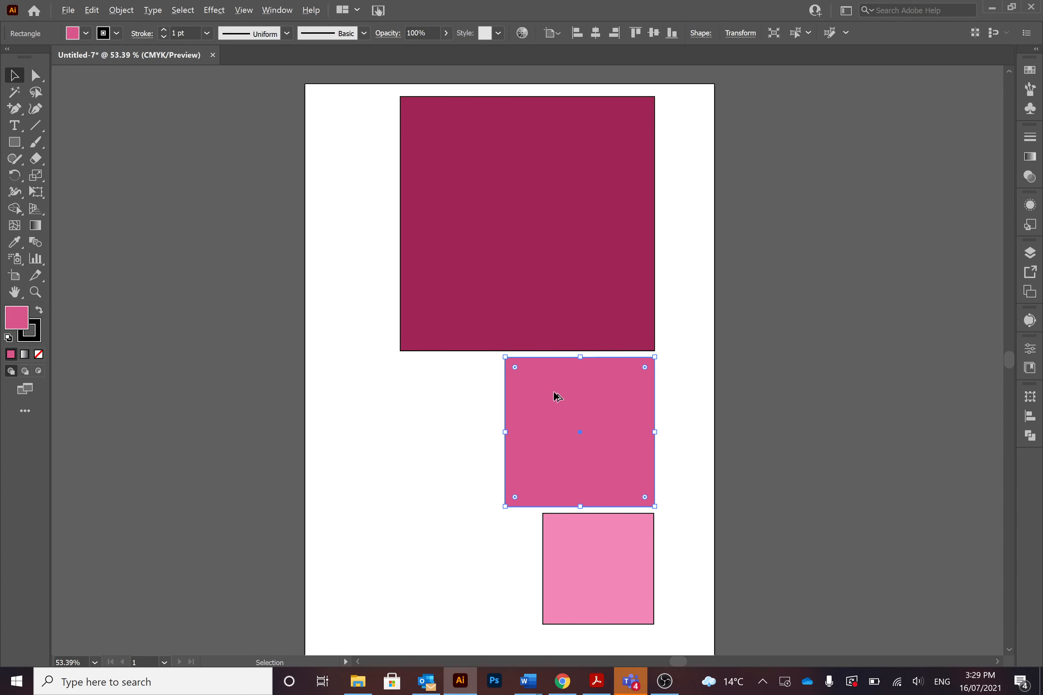
left_click_drag(557, 396, 389, 393)
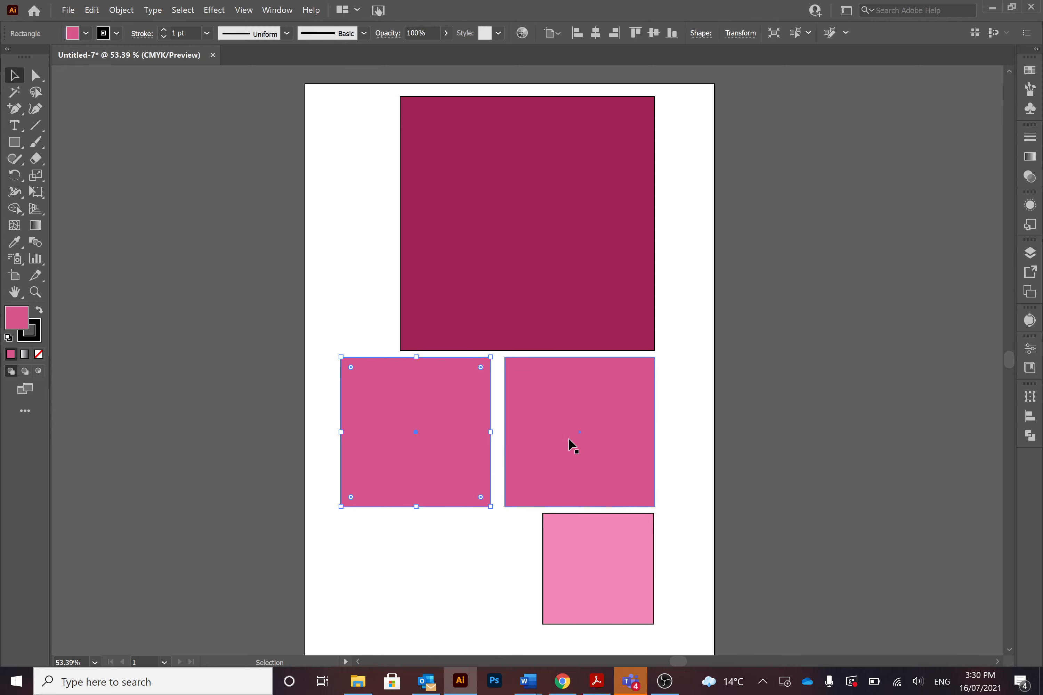
Delete the duplicated medium pink square beside the original
left_click(738, 414)
left_click(471, 398)
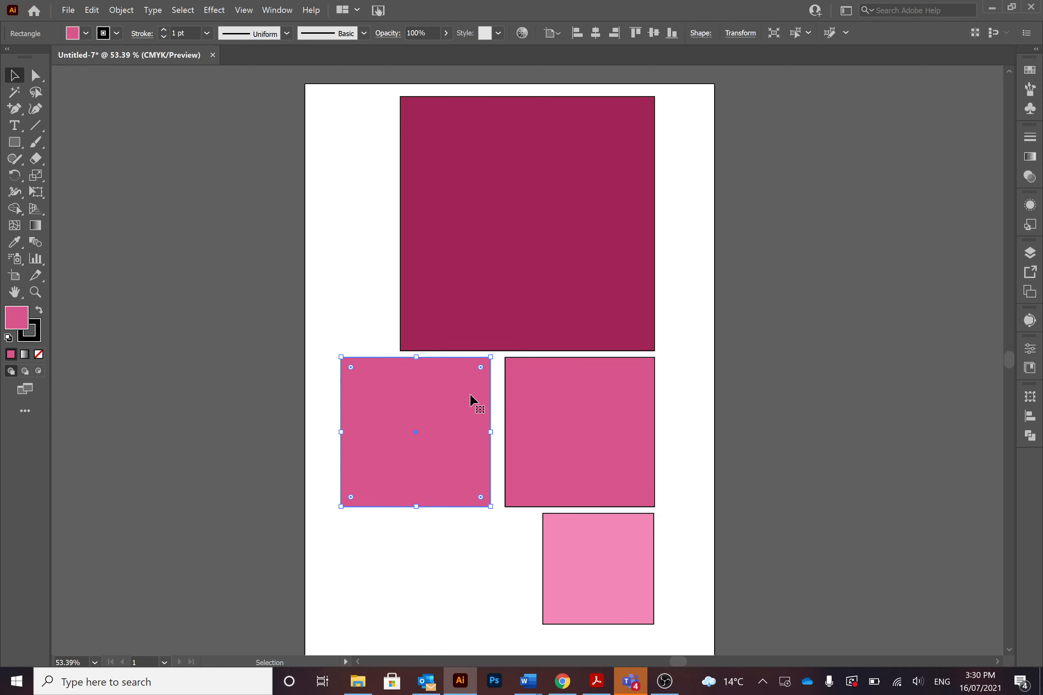
key("Delete")
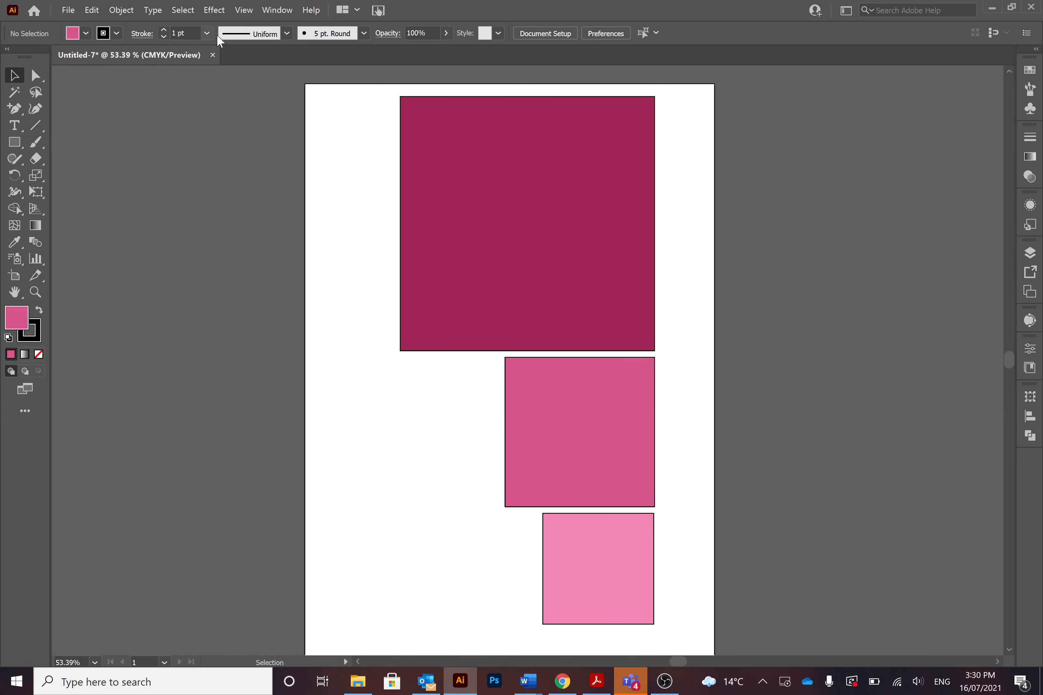
Examine the stroke width profiles and, with the Type tool active, the Character settings
left_click(287, 33)
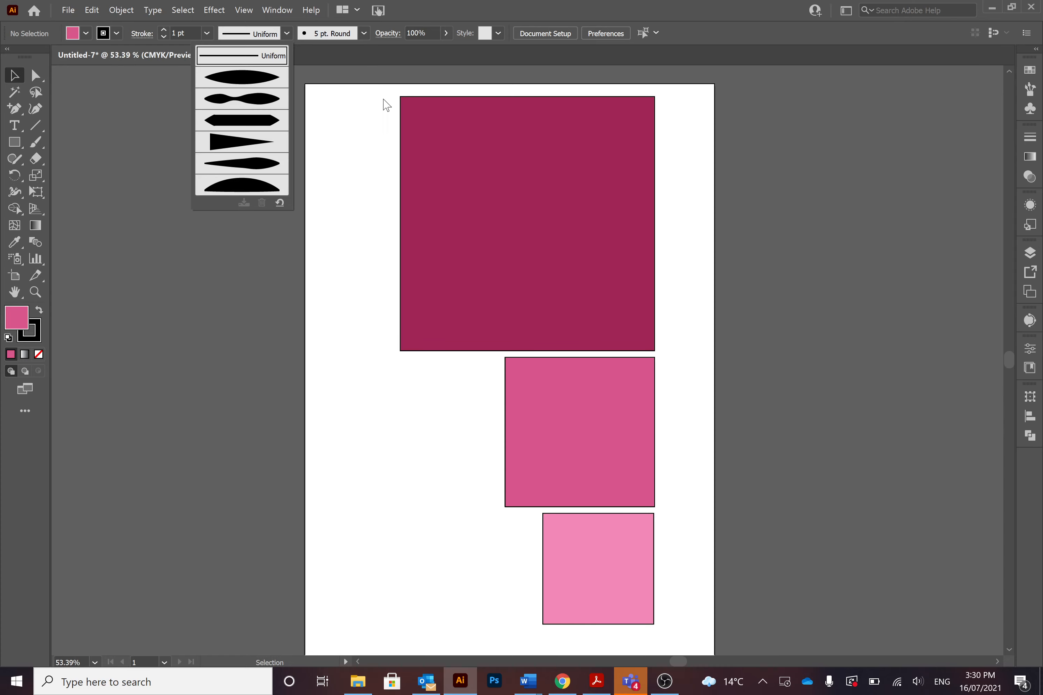
left_click(287, 33)
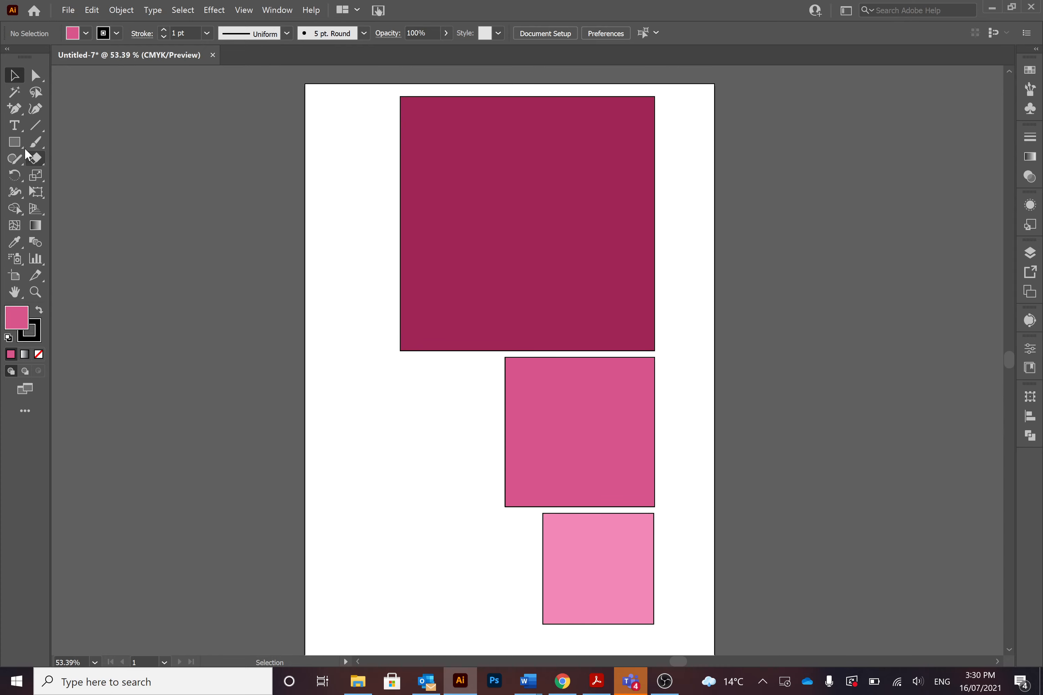
left_click(15, 127)
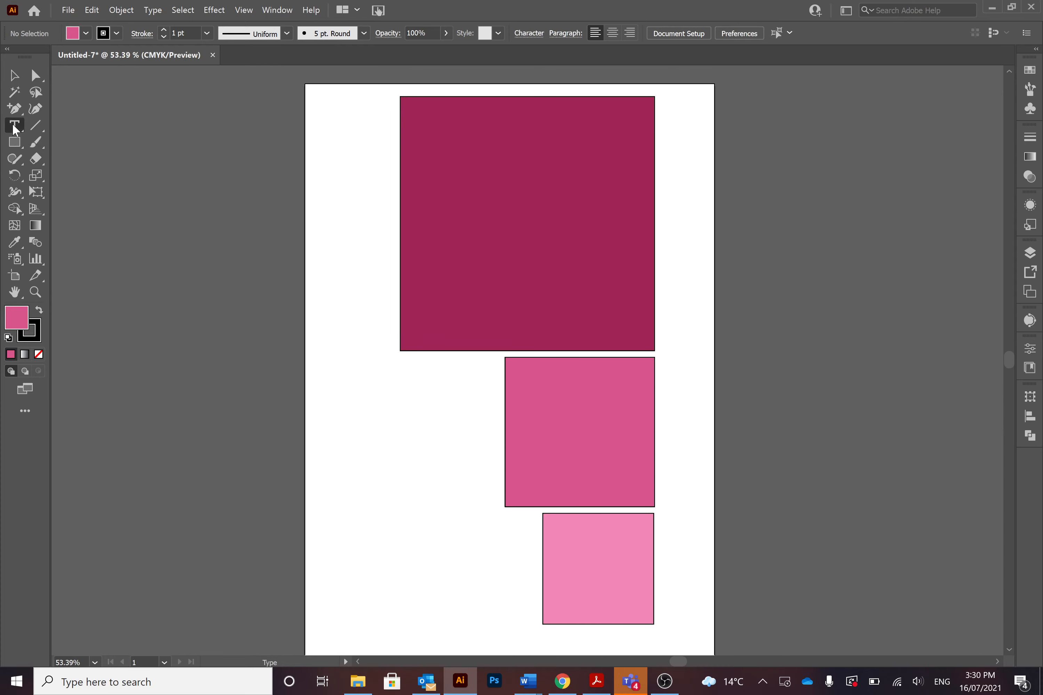
left_click(529, 33)
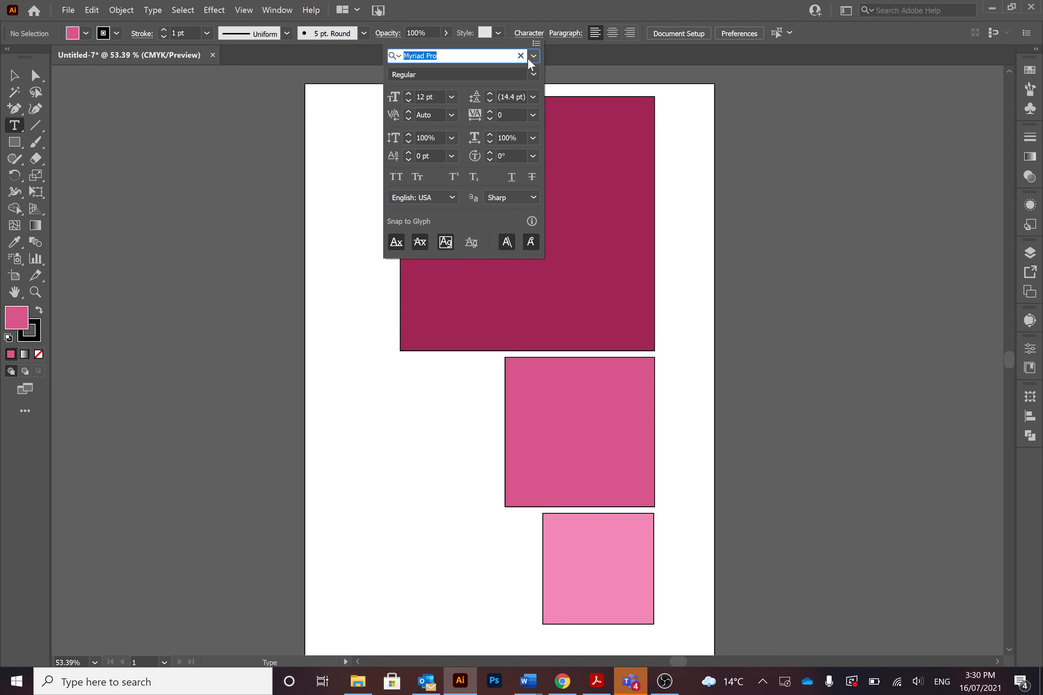
left_click(533, 40)
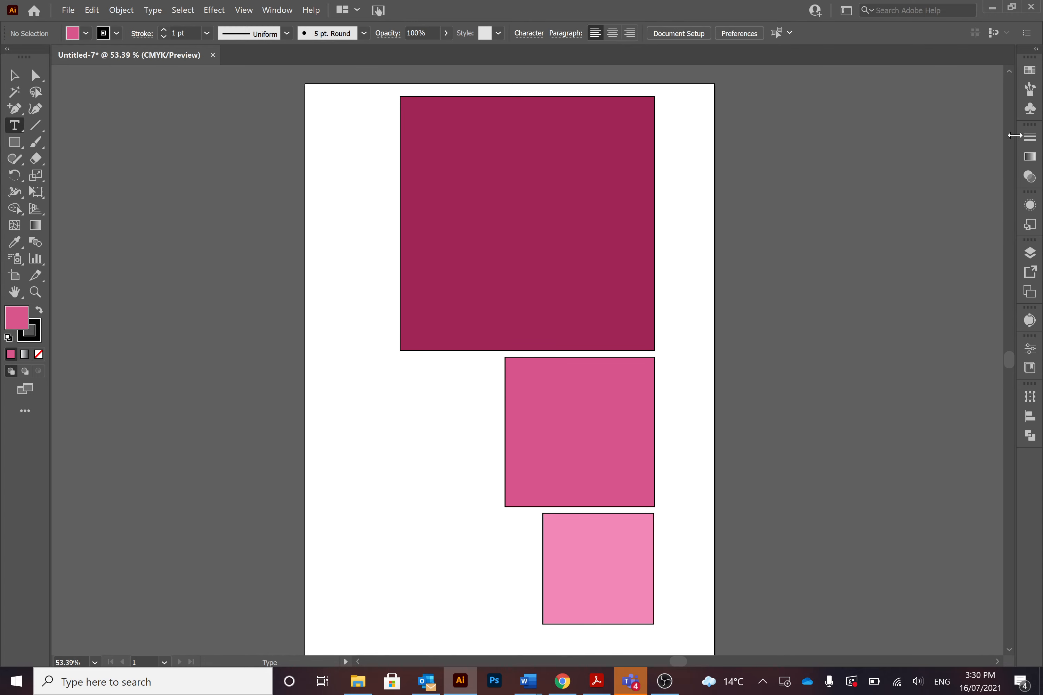
Expand and collapse the panel dock, and move the Stroke, Gradient and Transparency group to the end of the dock
left_click(1035, 49)
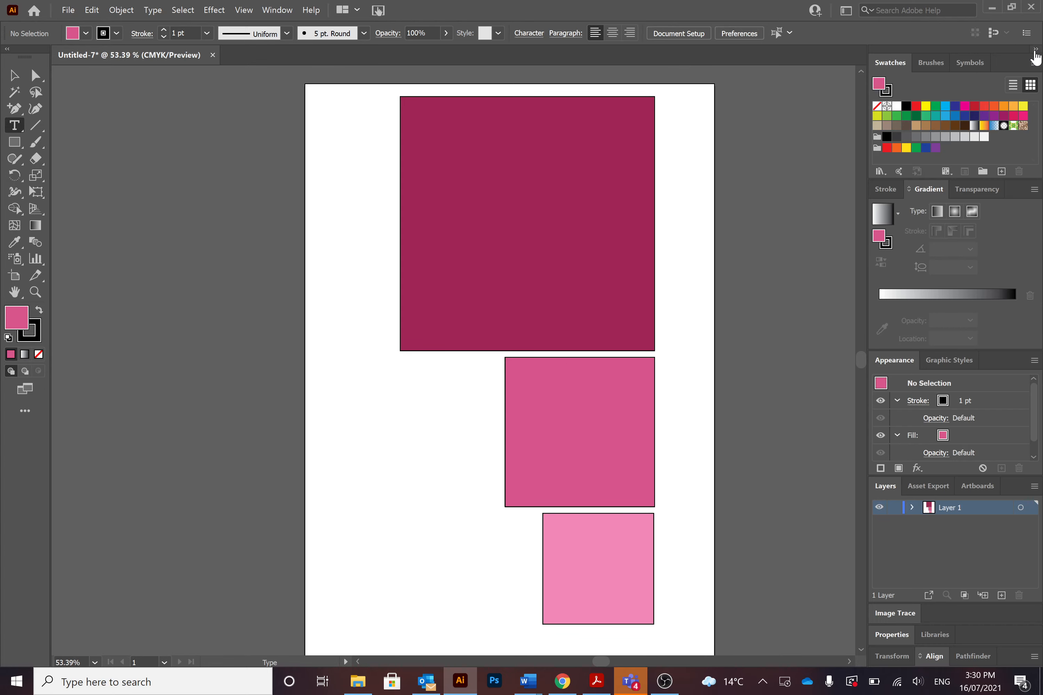
left_click(1035, 51)
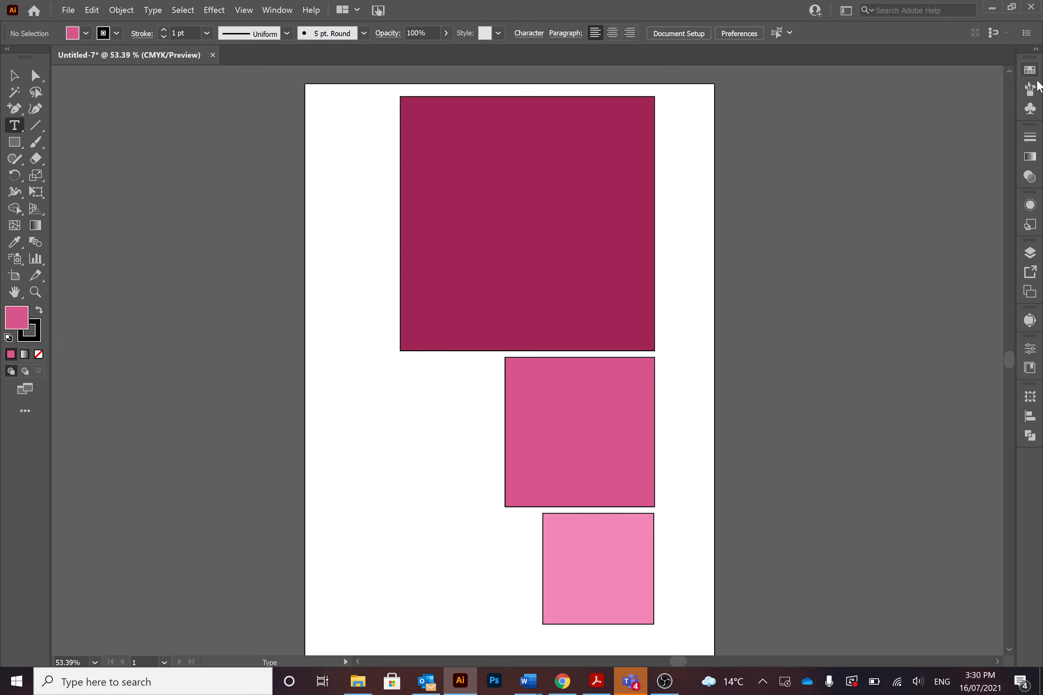
mouse_move(1030, 126)
left_mouse_down()
mouse_move(833, 127)
mouse_move(1013, 350)
mouse_move(914, 125)
mouse_move(1017, 382)
left_mouse_up()
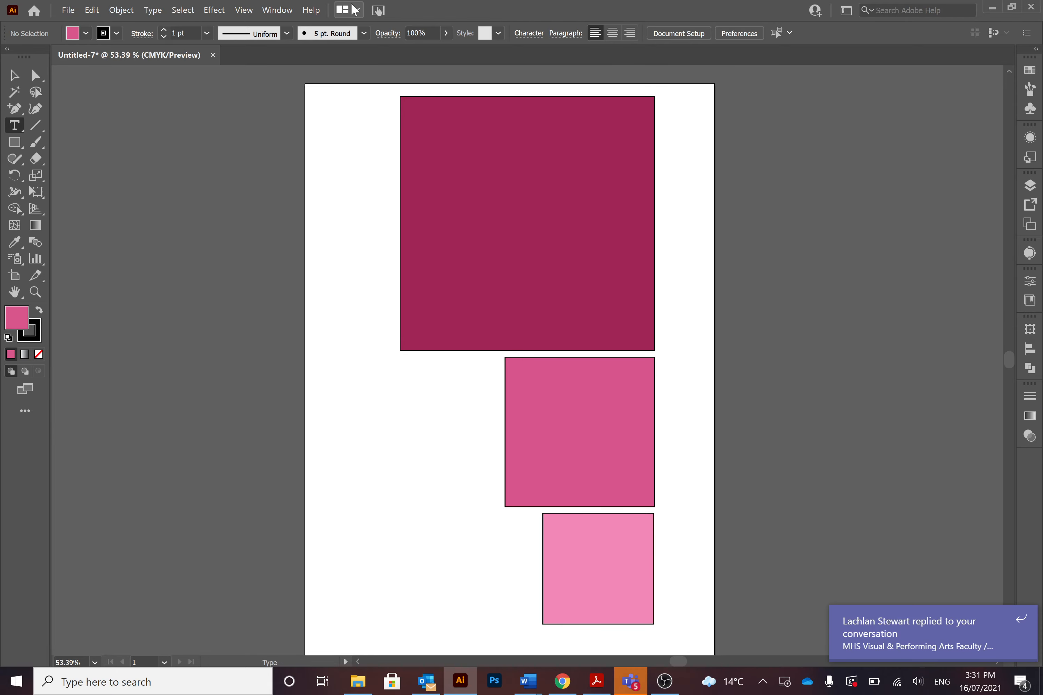
Switch the workspace to Essentials and back to Essentials Classic
left_click(276, 10)
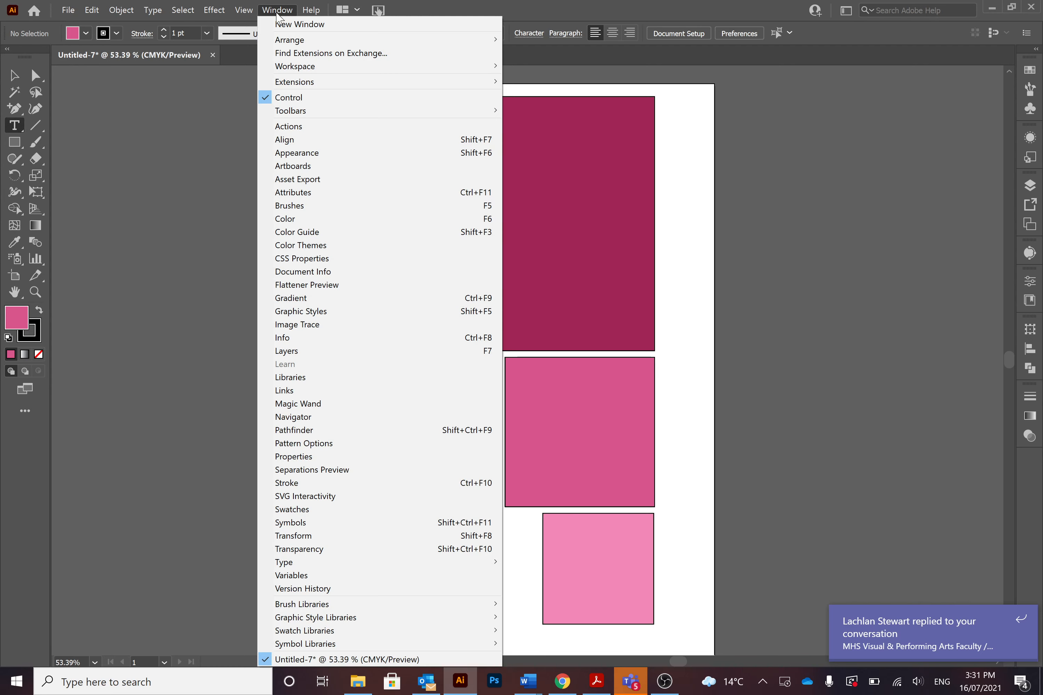
mouse_move(296, 67)
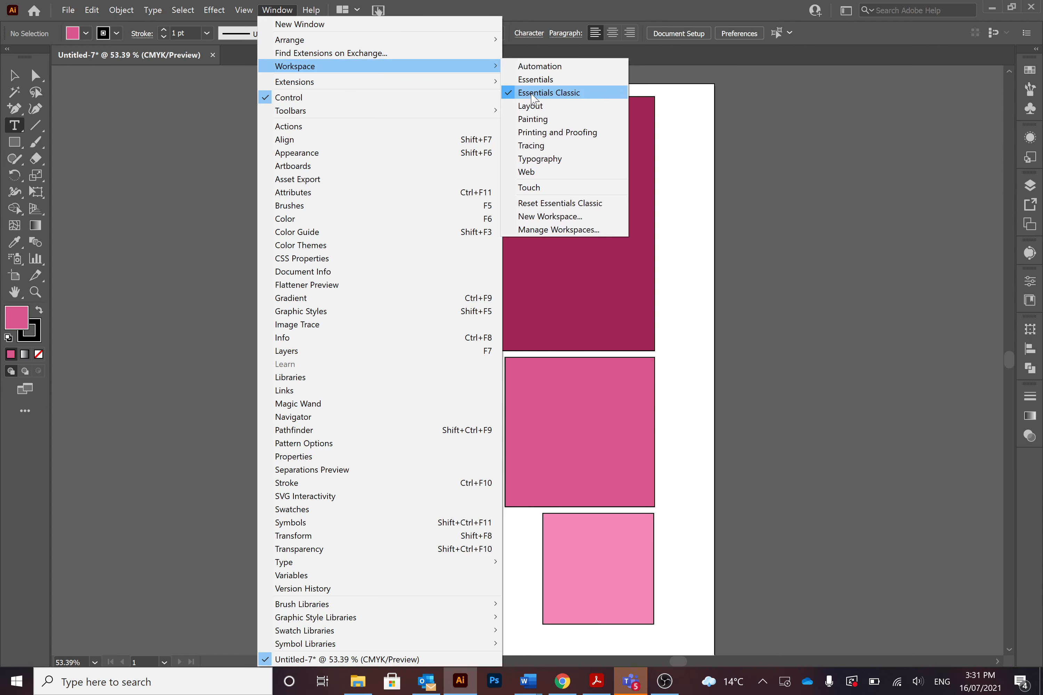
left_click(535, 79)
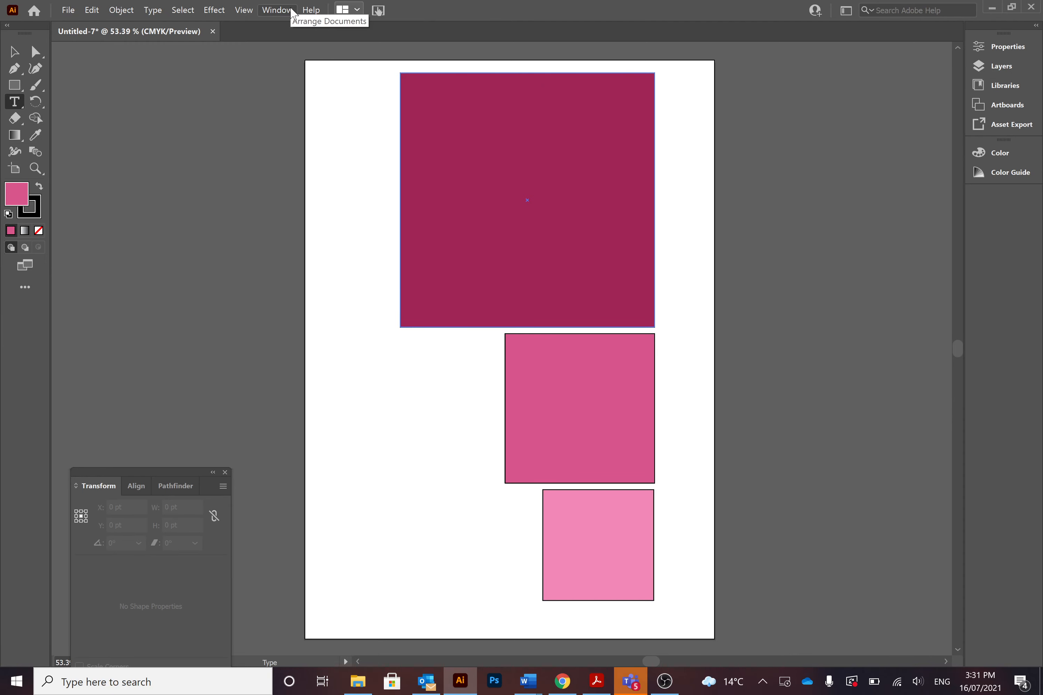
left_click(287, 10)
mouse_move(310, 66)
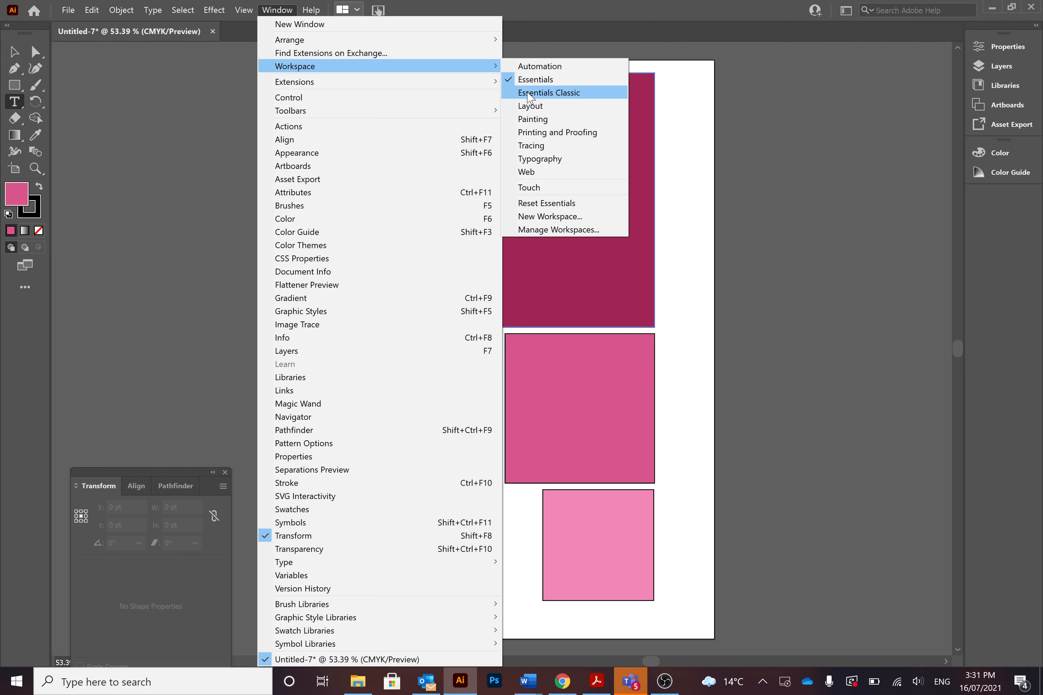
left_click(530, 93)
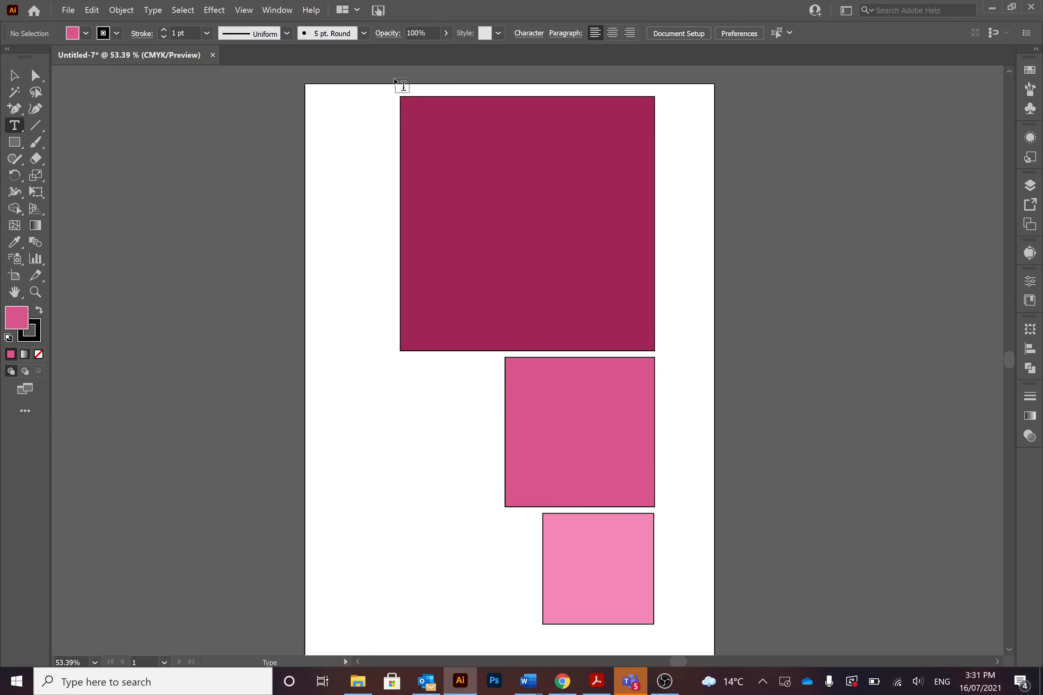
Show the document rulers and set their units to millimeters
left_click(241, 11)
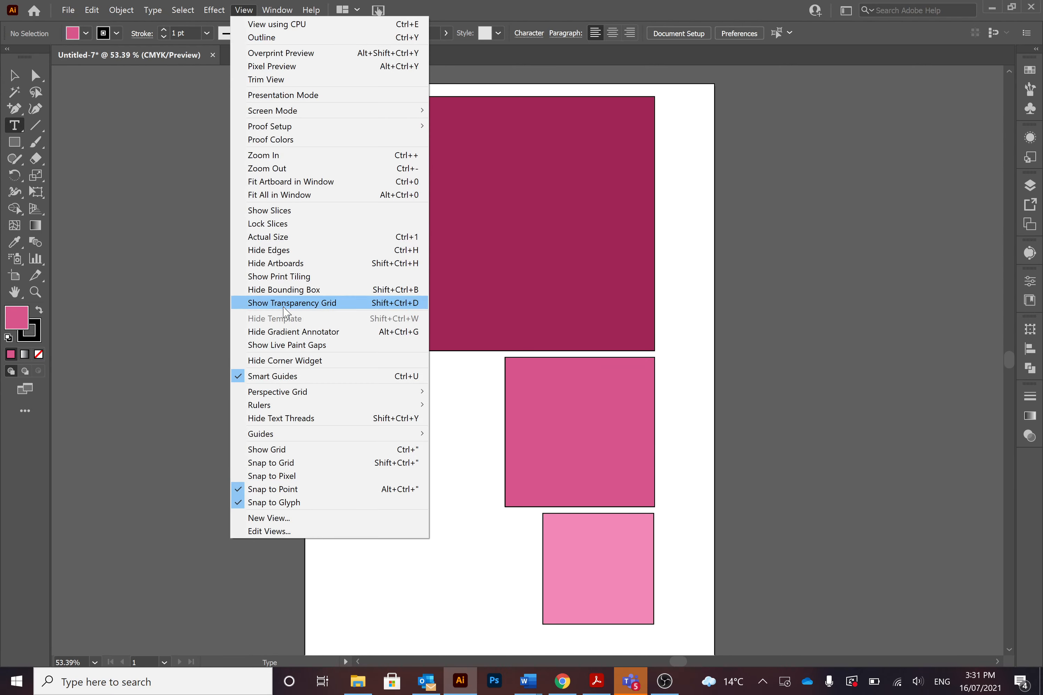
mouse_move(342, 406)
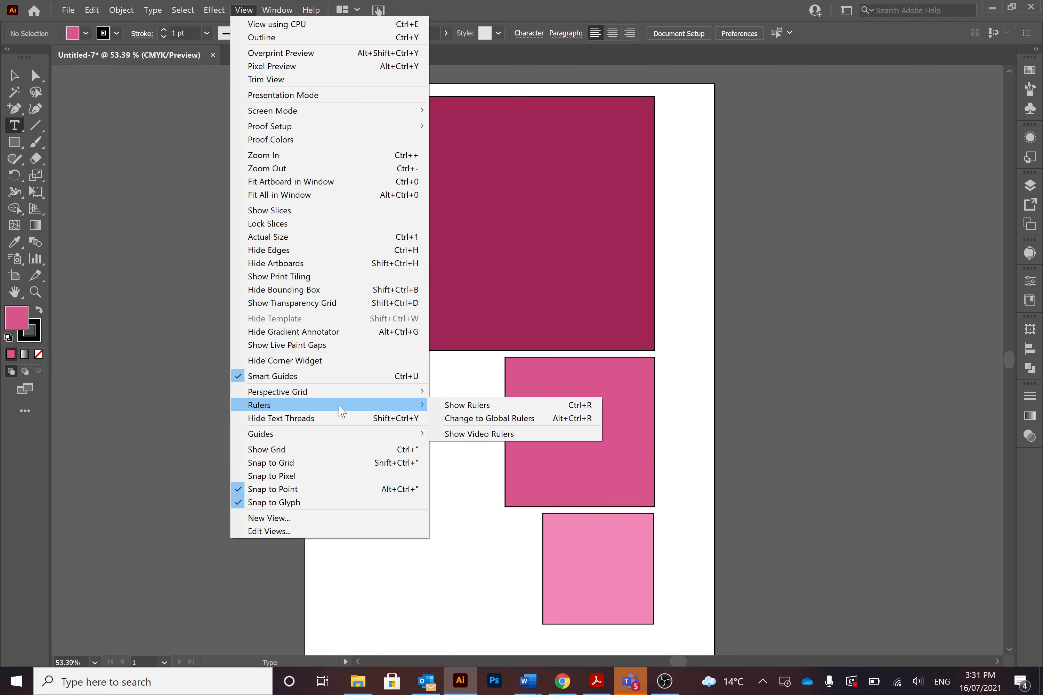
left_click(449, 405)
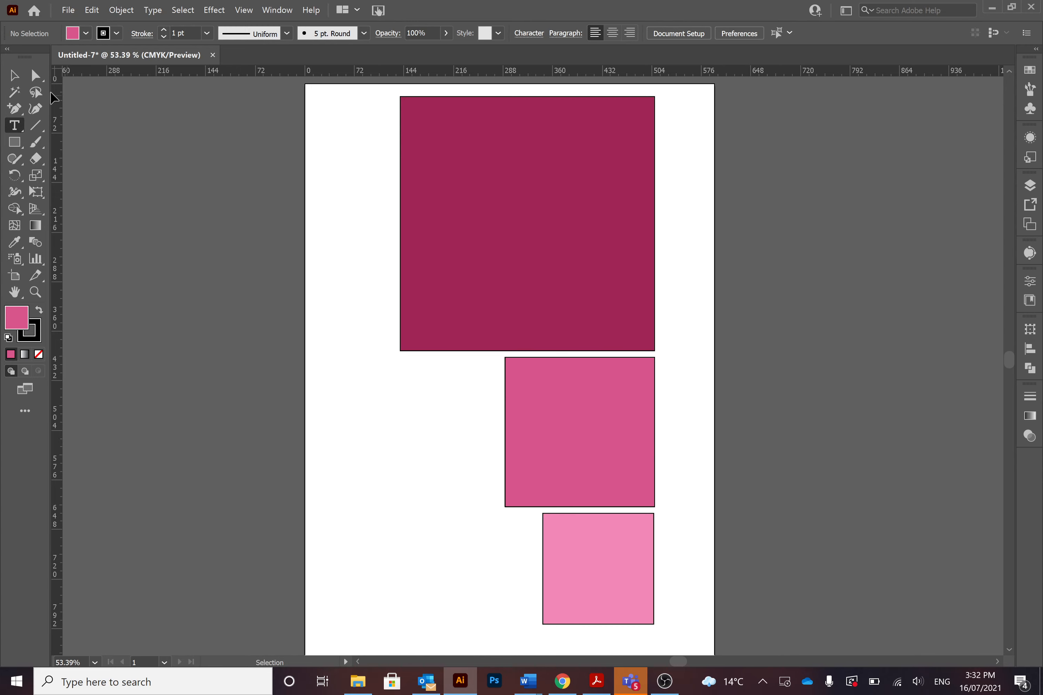
right_click(58, 72)
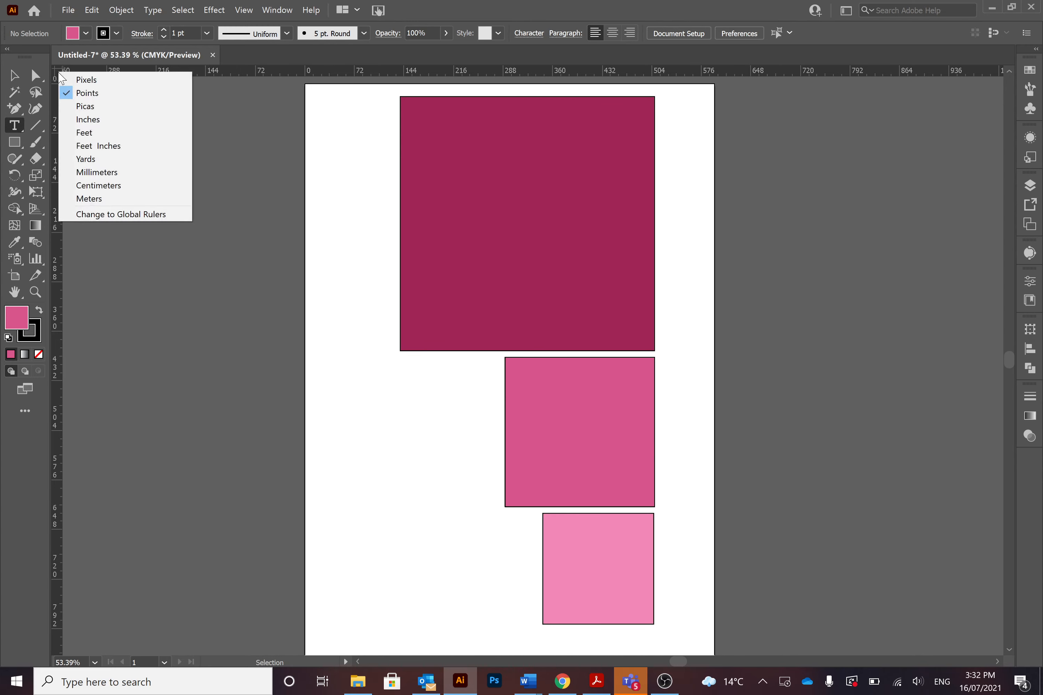
key("Escape")
right_click(59, 77)
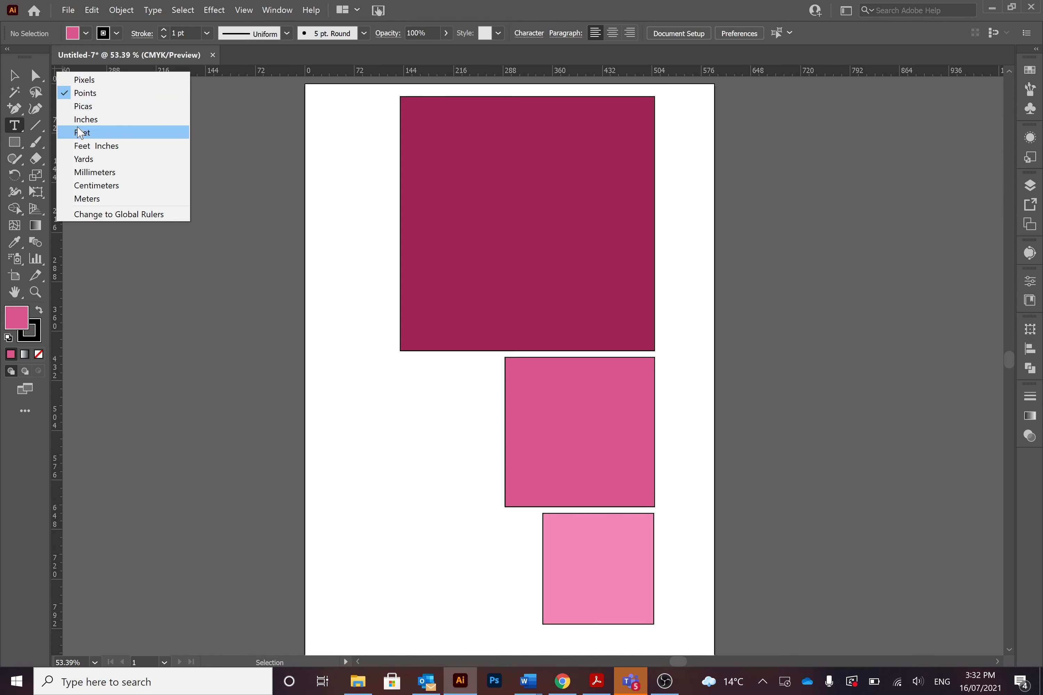
left_click(90, 175)
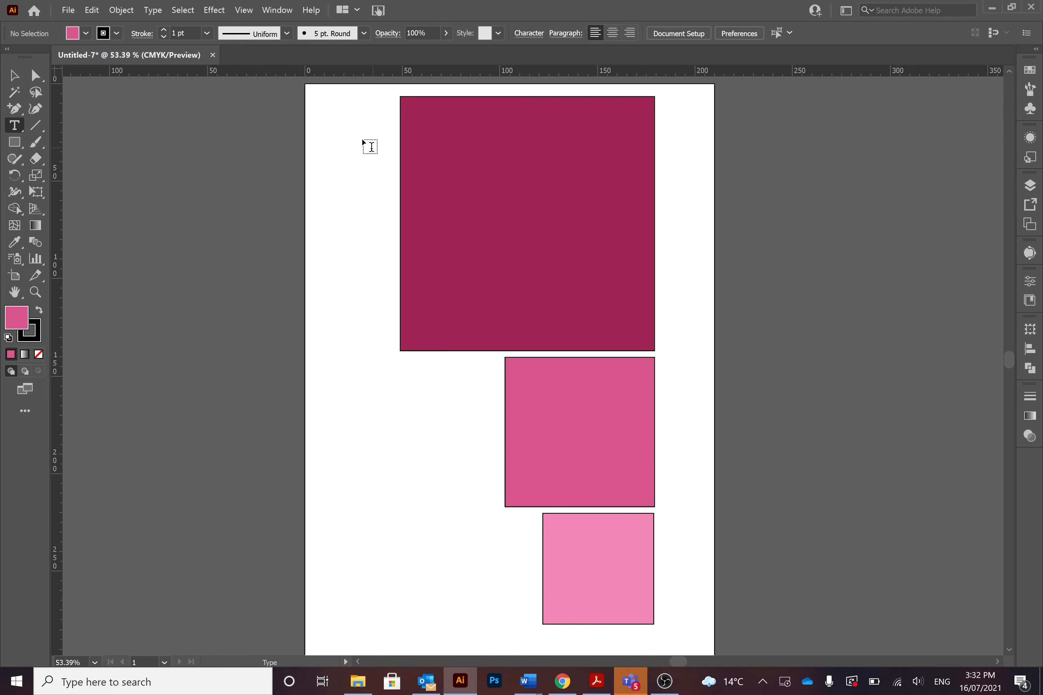
Place a horizontal guide along the large square's lower edge and a vertical guide along the medium square's left edge, and deselect them
left_click_drag(238, 73, 262, 351)
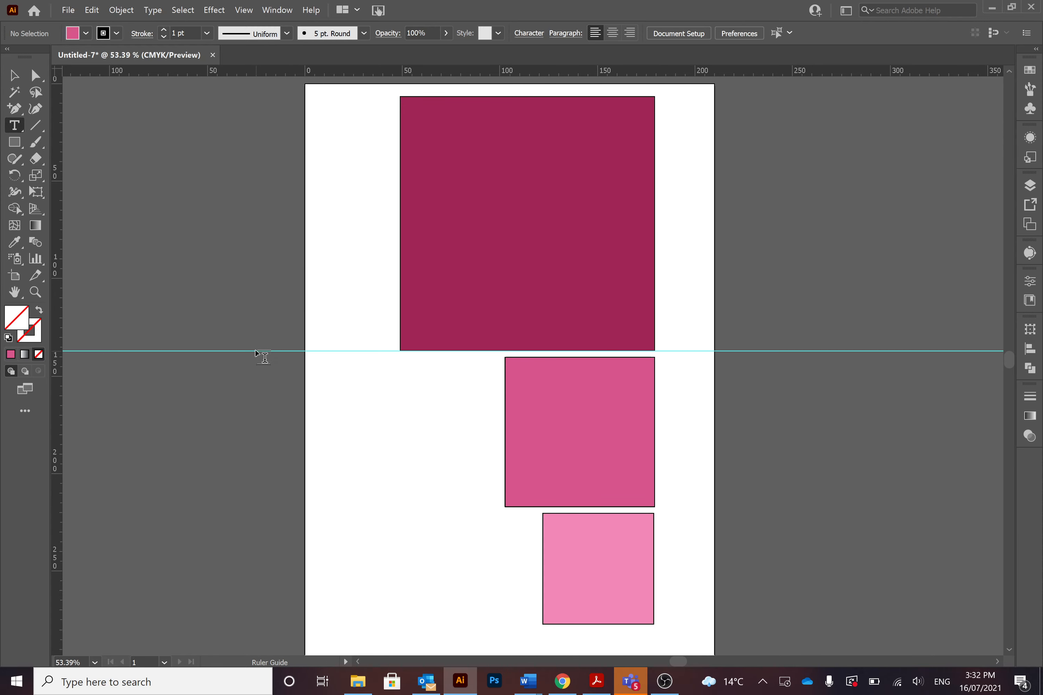
left_click_drag(63, 375, 505, 437)
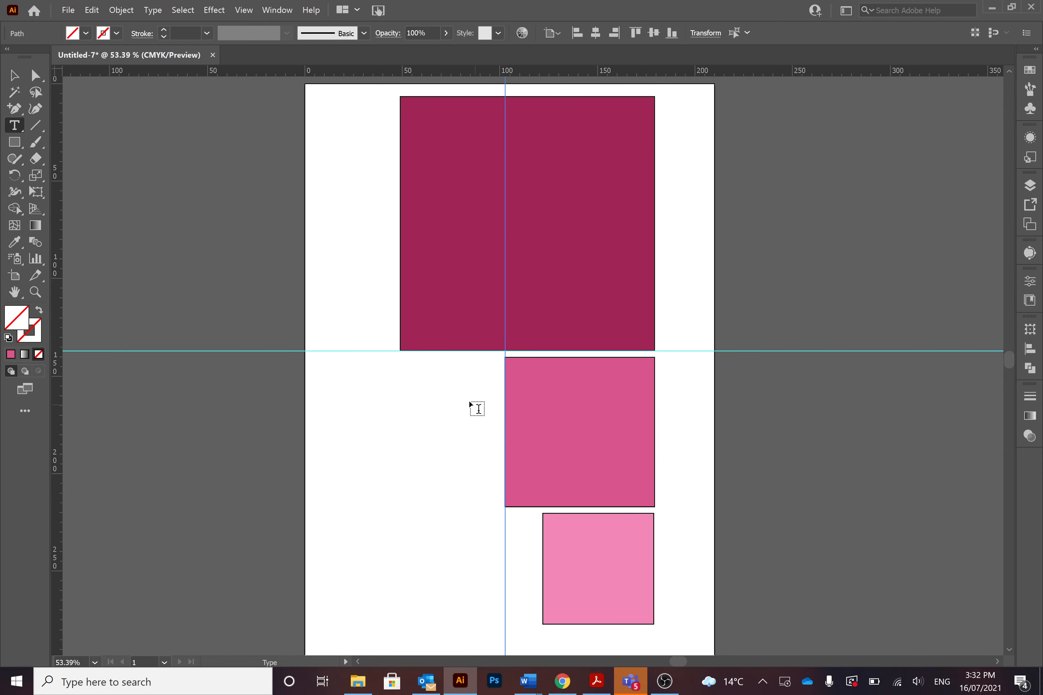
left_click(13, 76)
left_click(288, 338)
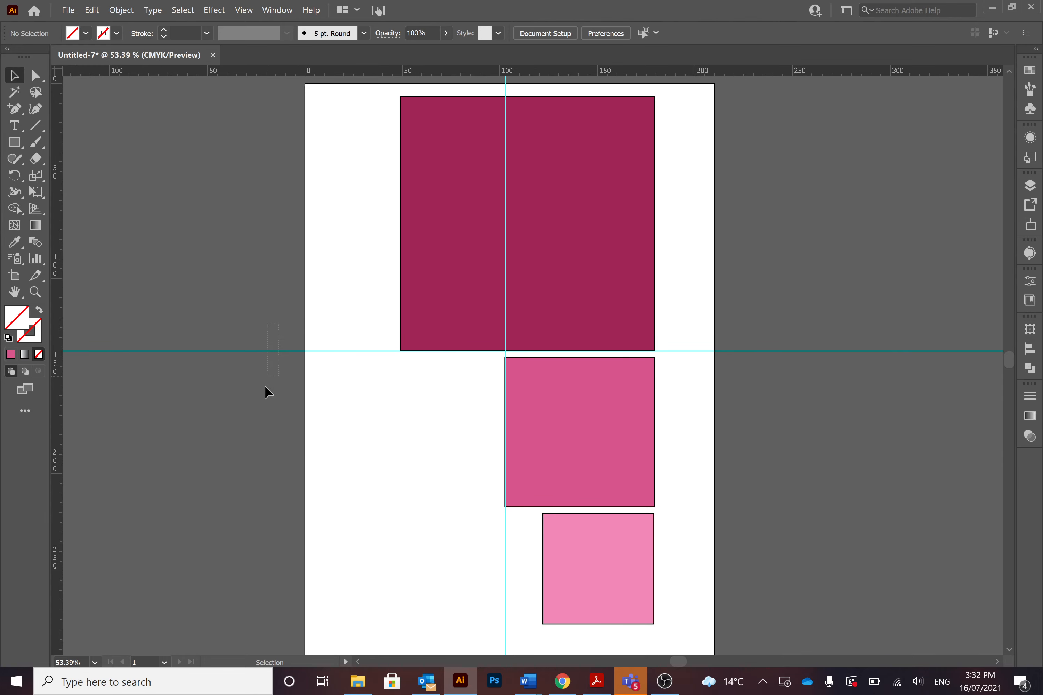
Delete the horizontal guide and the vertical guide
left_click_drag(265, 386, 262, 389)
key("Delete")
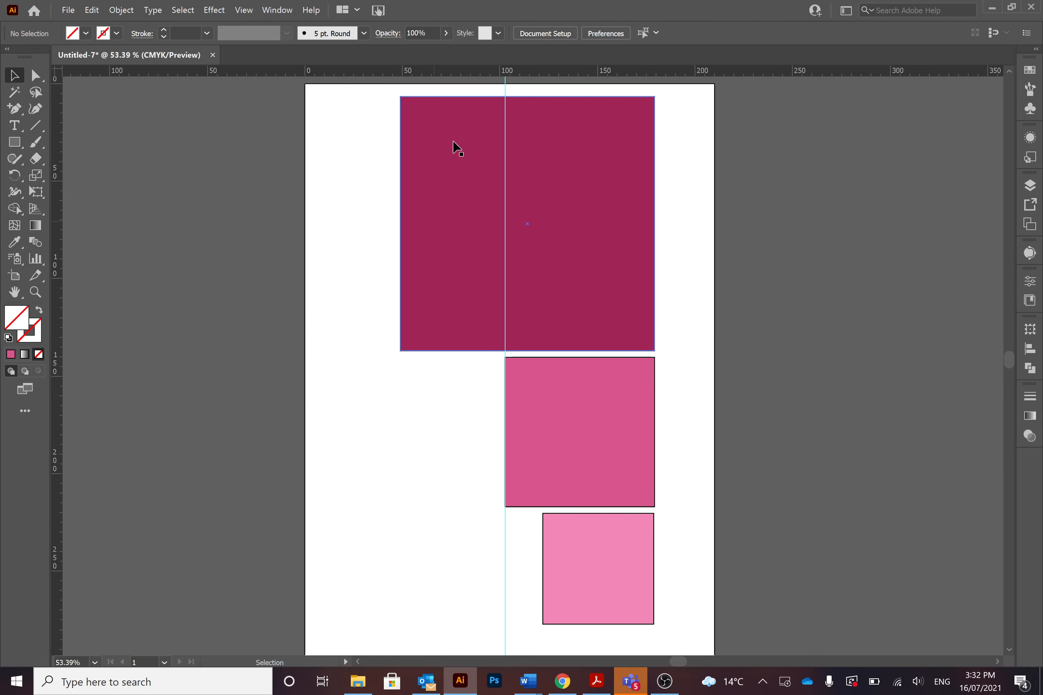
left_click_drag(503, 85, 241, 112)
key("Delete")
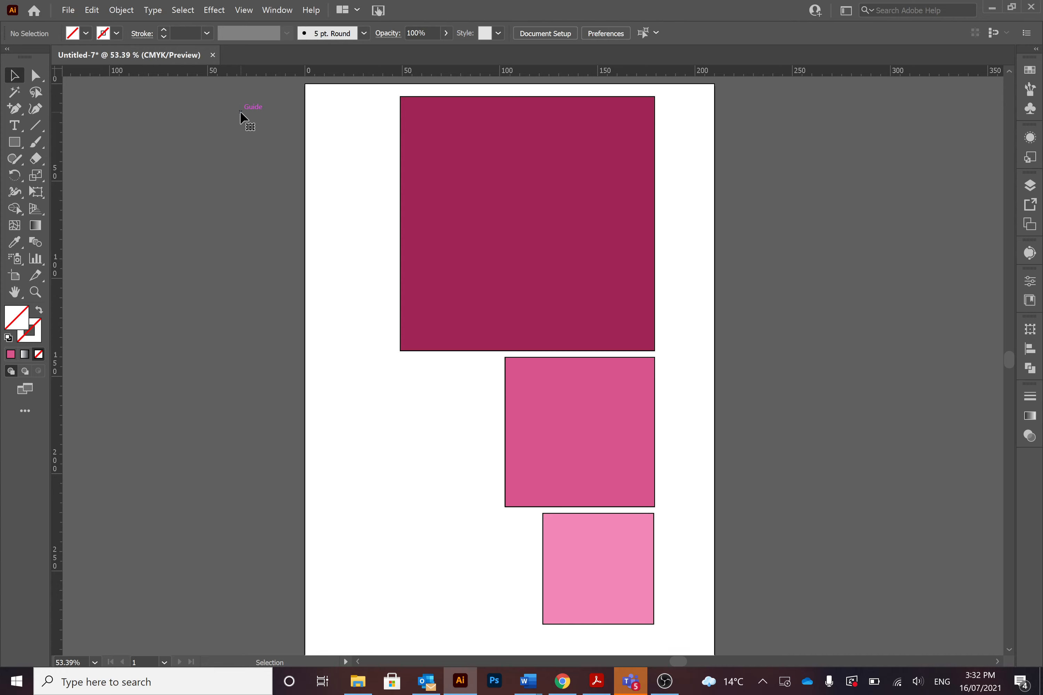